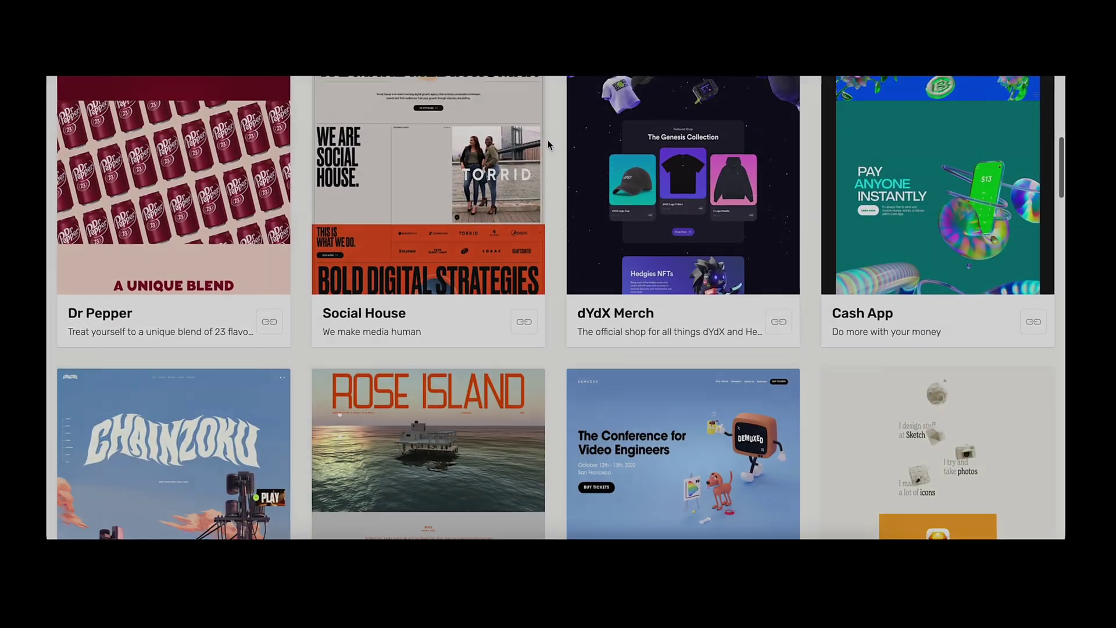
scroll(548, 143, "down", 6)
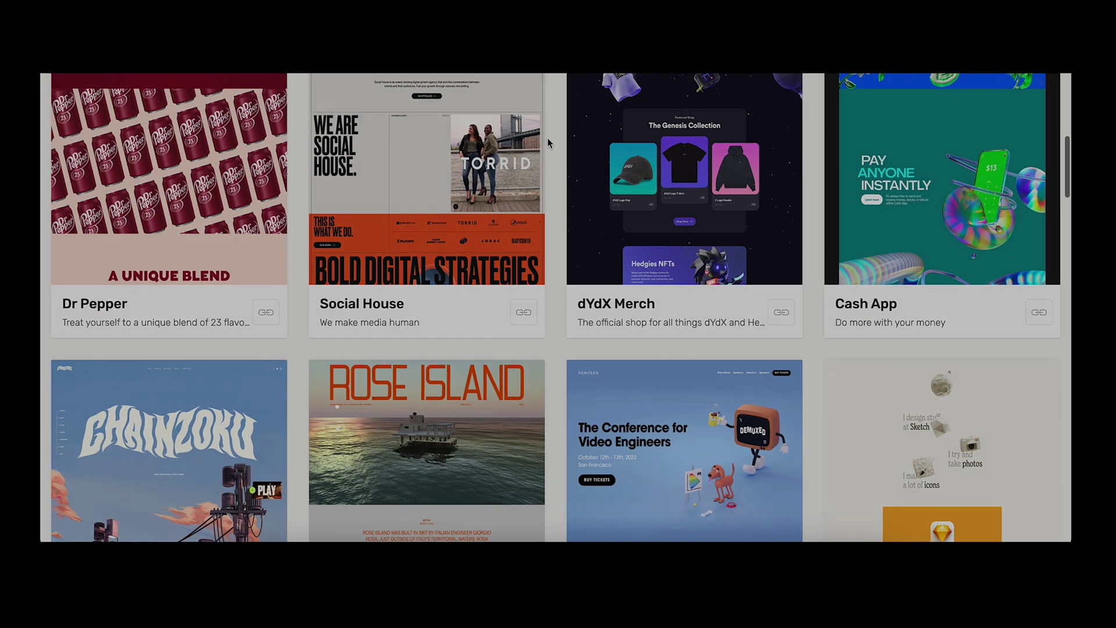
scroll(548, 138, "down", 5)
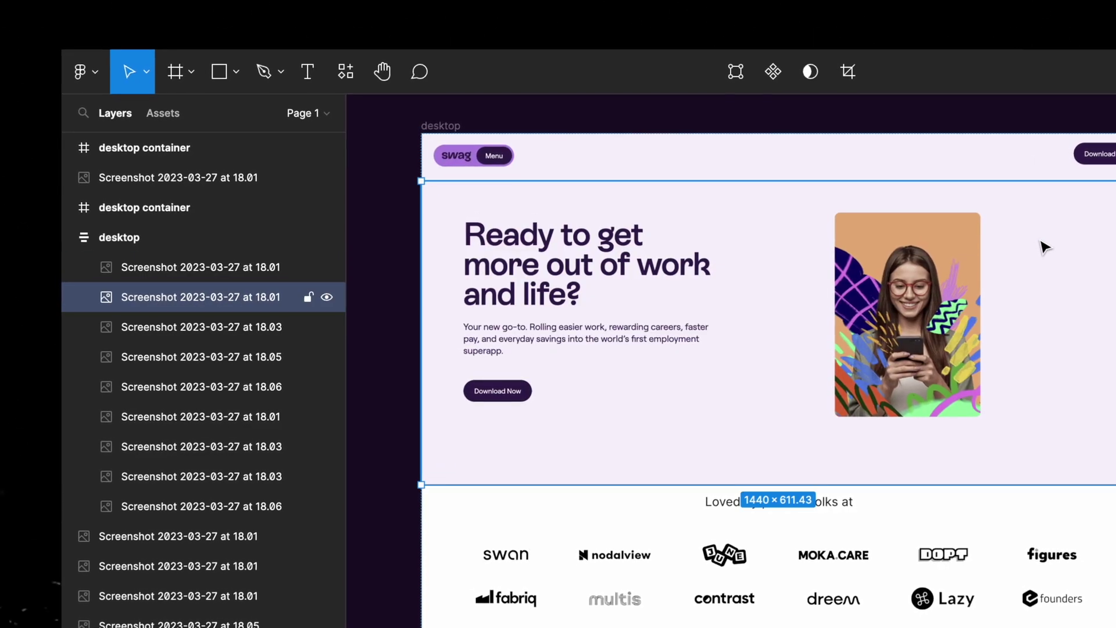
scroll(1046, 247, "down", 6)
left_click(980, 325)
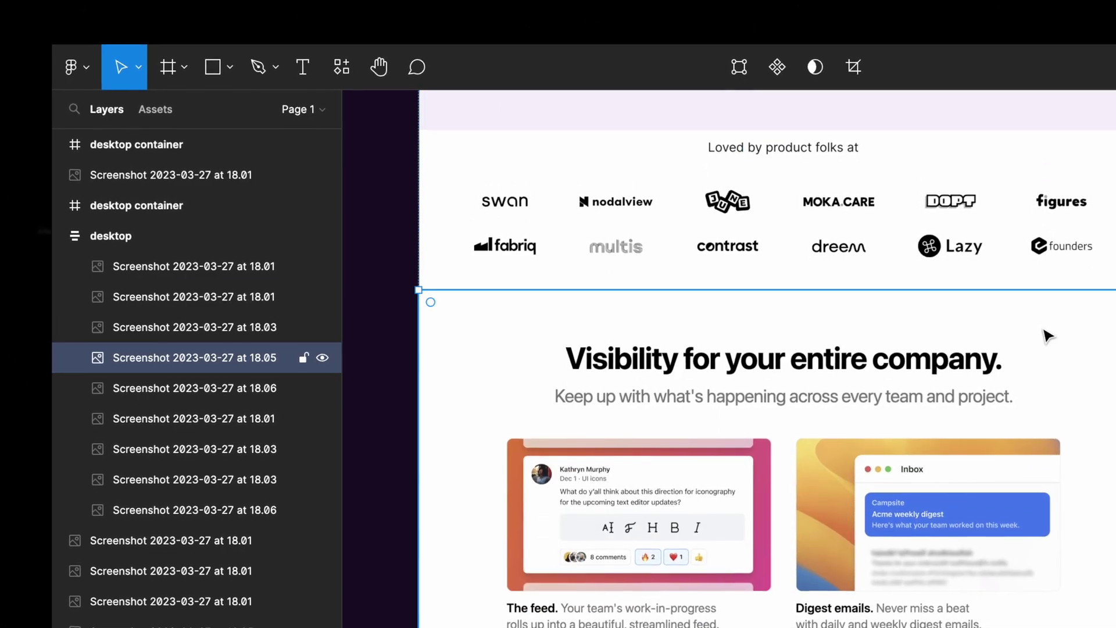
scroll(980, 325, "down", 4)
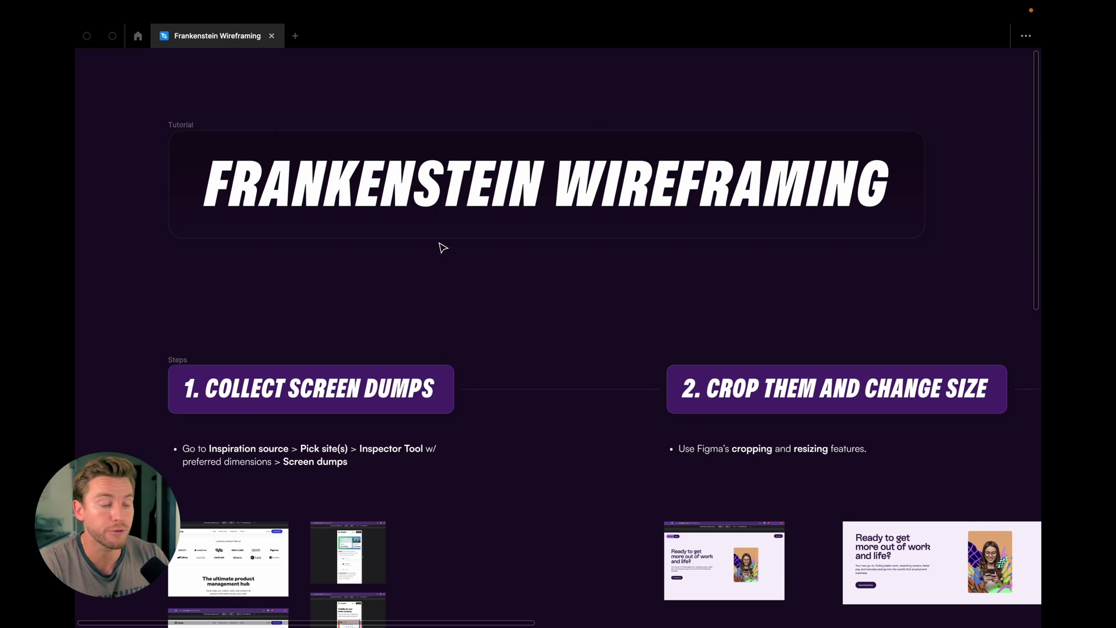
Read the Collect Screen Dumps instructions and look over the example screenshots below them.
scroll(379, 261, "up", 5)
scroll(380, 261, "down", 4)
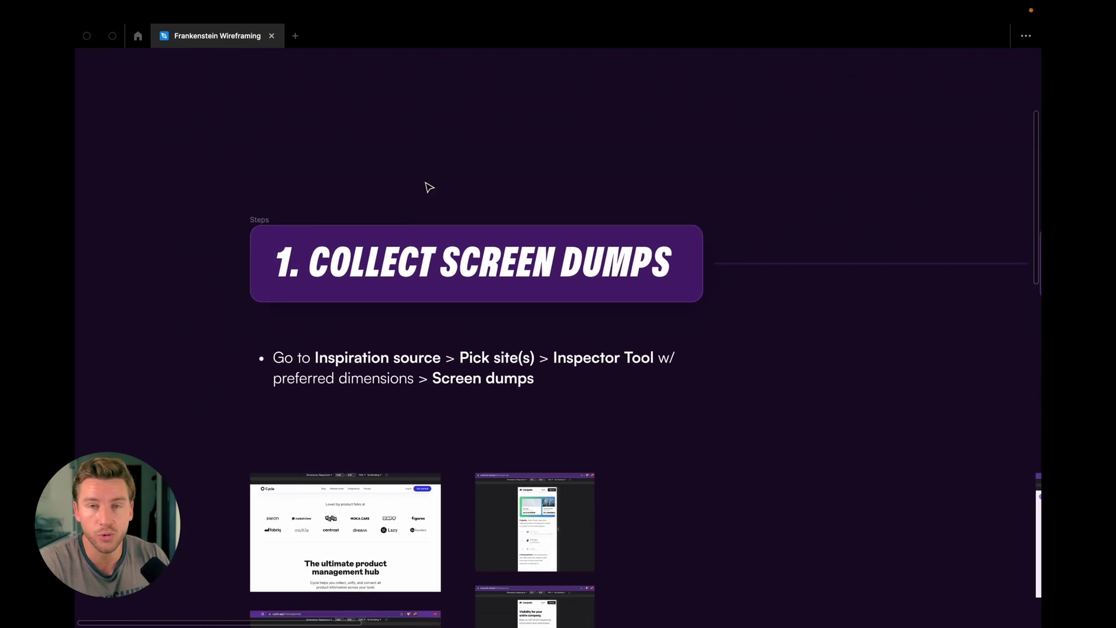
scroll(451, 140, "up", 3)
scroll(450, 140, "down", 2)
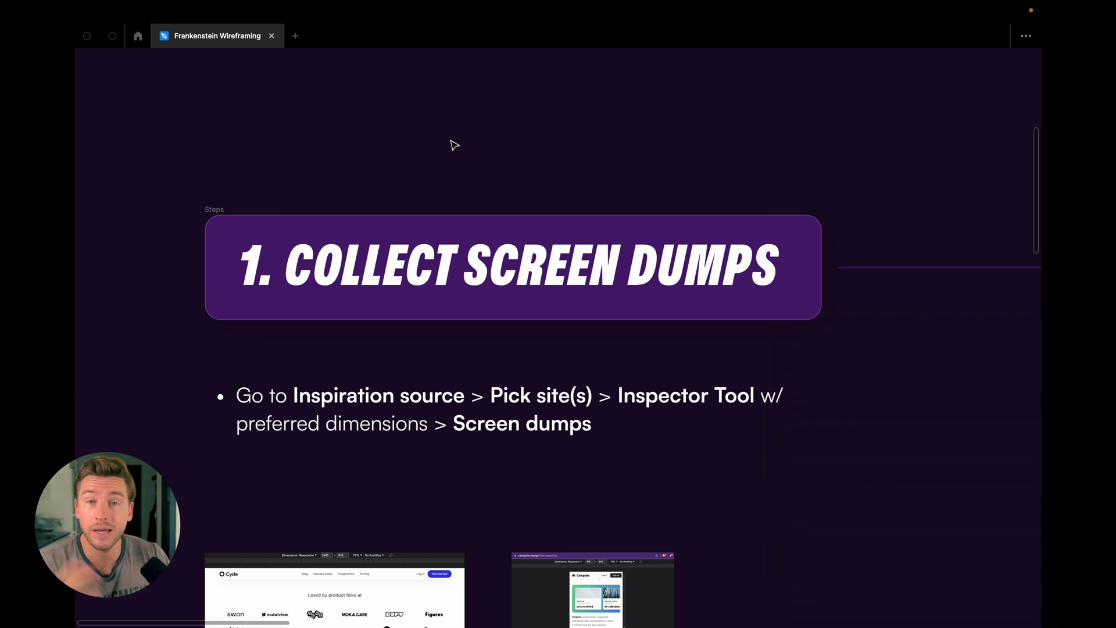
scroll(455, 144, "down", 5)
scroll(456, 261, "up", 5)
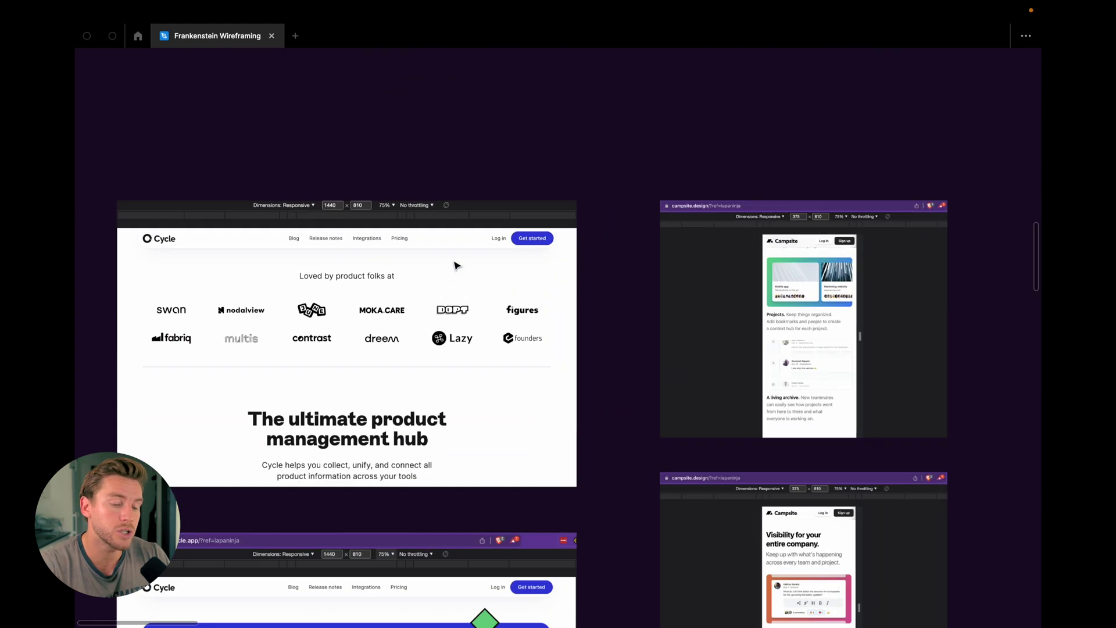
scroll(456, 266, "down", 5)
scroll(429, 199, "up", 5)
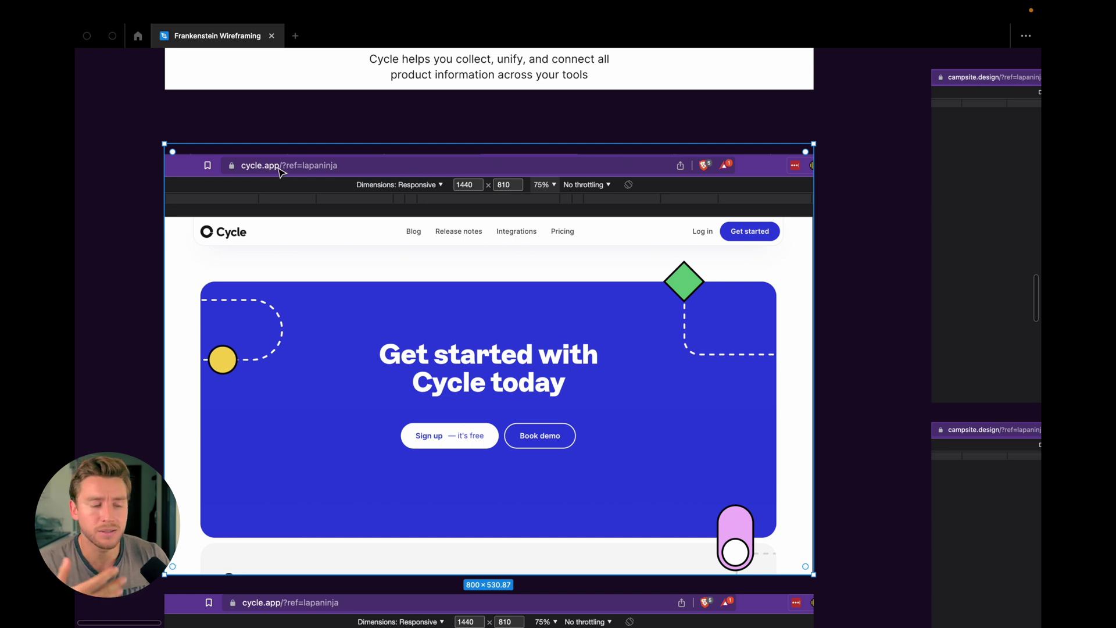
Look through the 1440 × 810 desktop screenshots of the Cycle and Campsite websites.
scroll(279, 170, "down", 15)
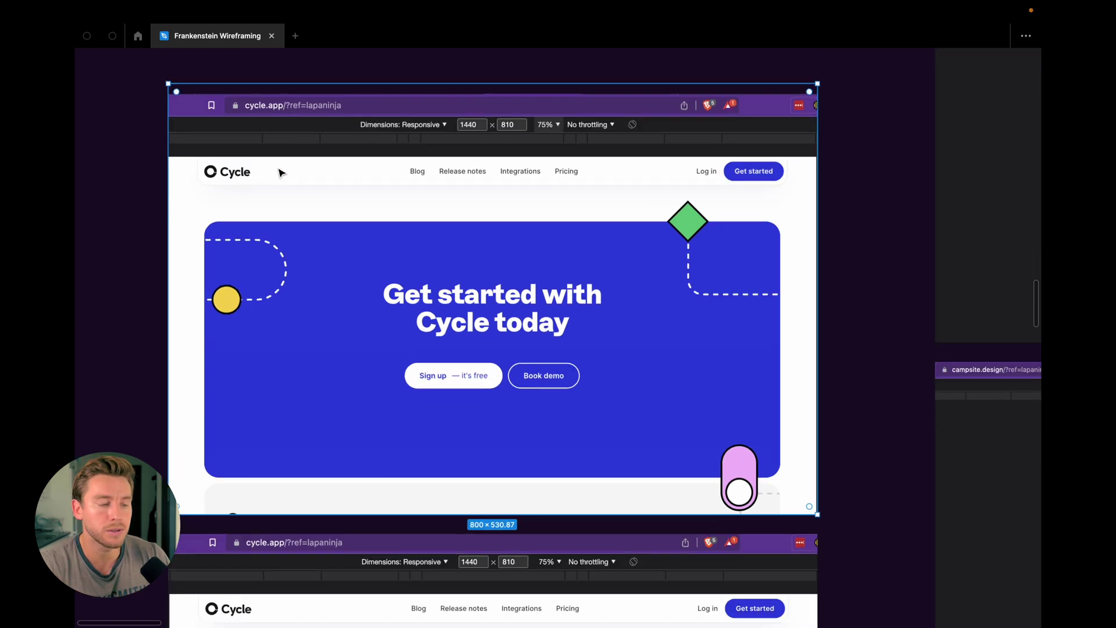
scroll(279, 170, "up", 2)
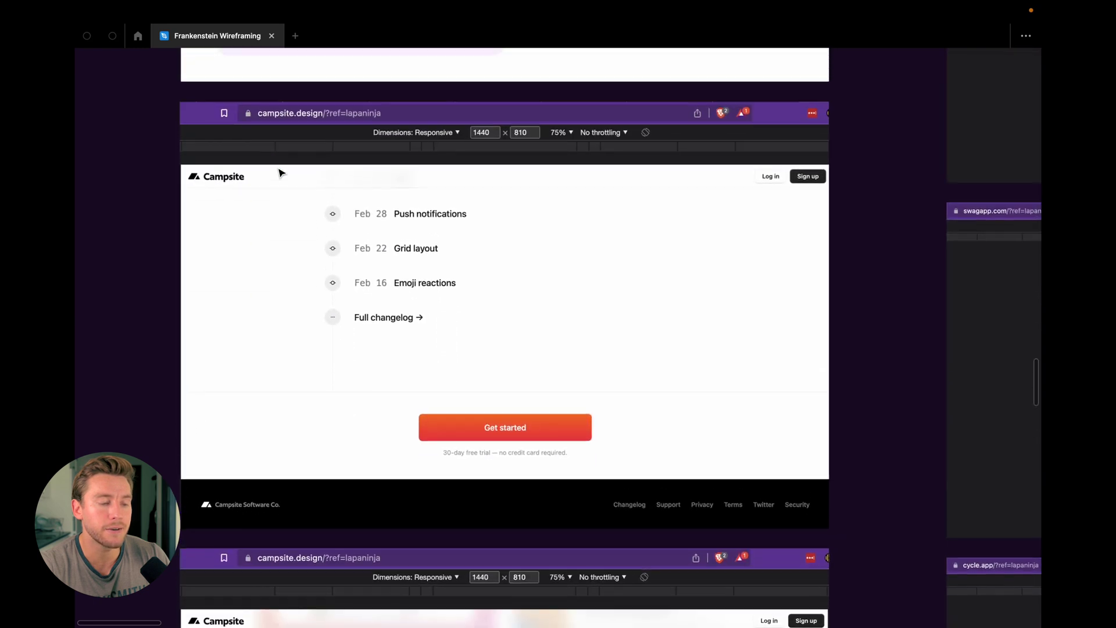
scroll(236, 204, "up", 20)
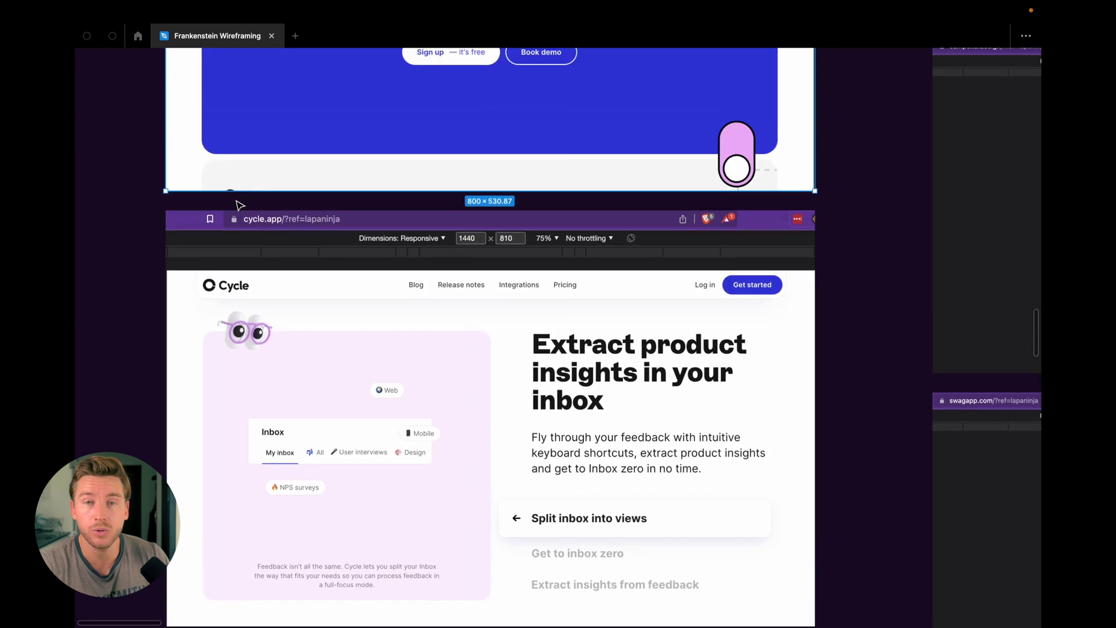
left_click(239, 205)
scroll(238, 204, "down", 3)
scroll(238, 204, "left", 2)
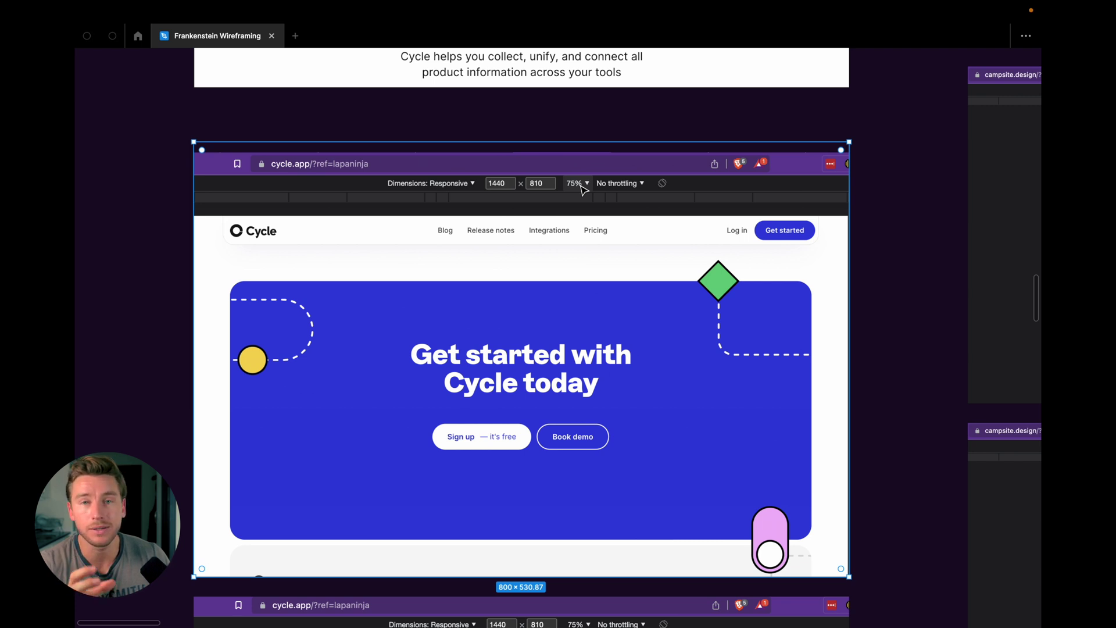
Examine the 375 × 810 mobile screenshots of the Campsite website and go on to the Crop Them and Change Size section.
scroll(581, 186, "down", 3)
scroll(581, 186, "right", 5)
scroll(585, 191, "up", 4)
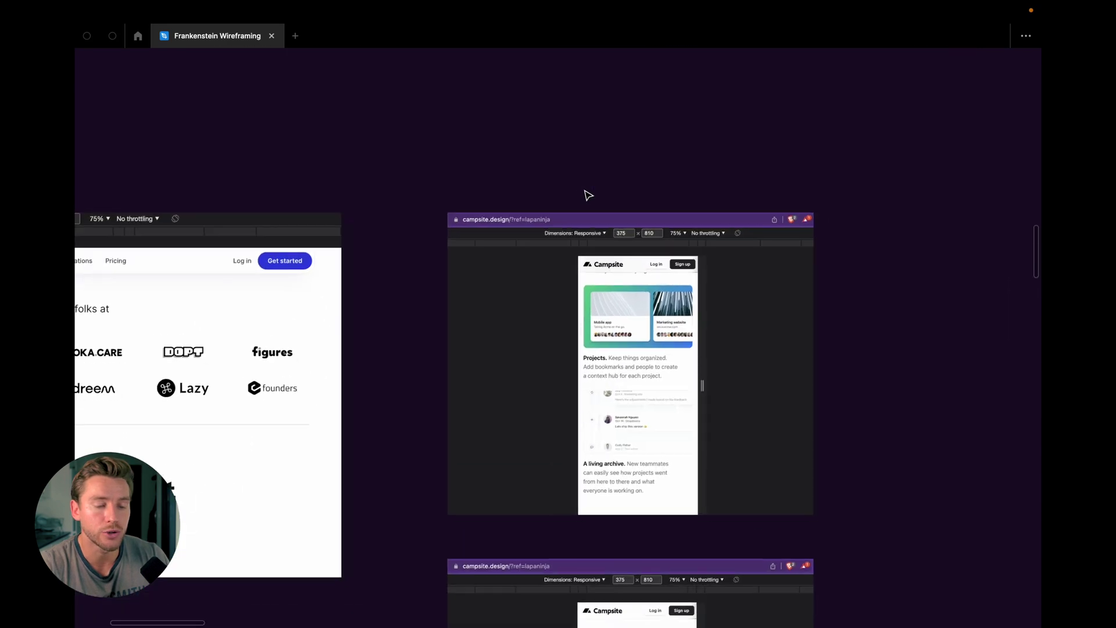
scroll(585, 191, "down", 2)
scroll(586, 195, "up", 1)
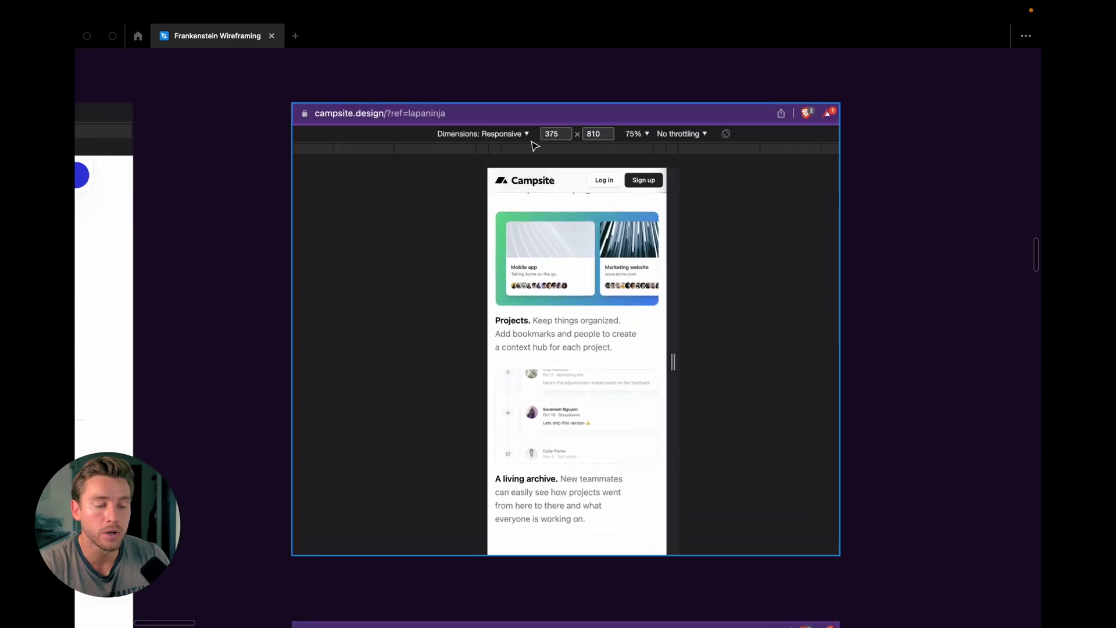
scroll(538, 145, "up", 2)
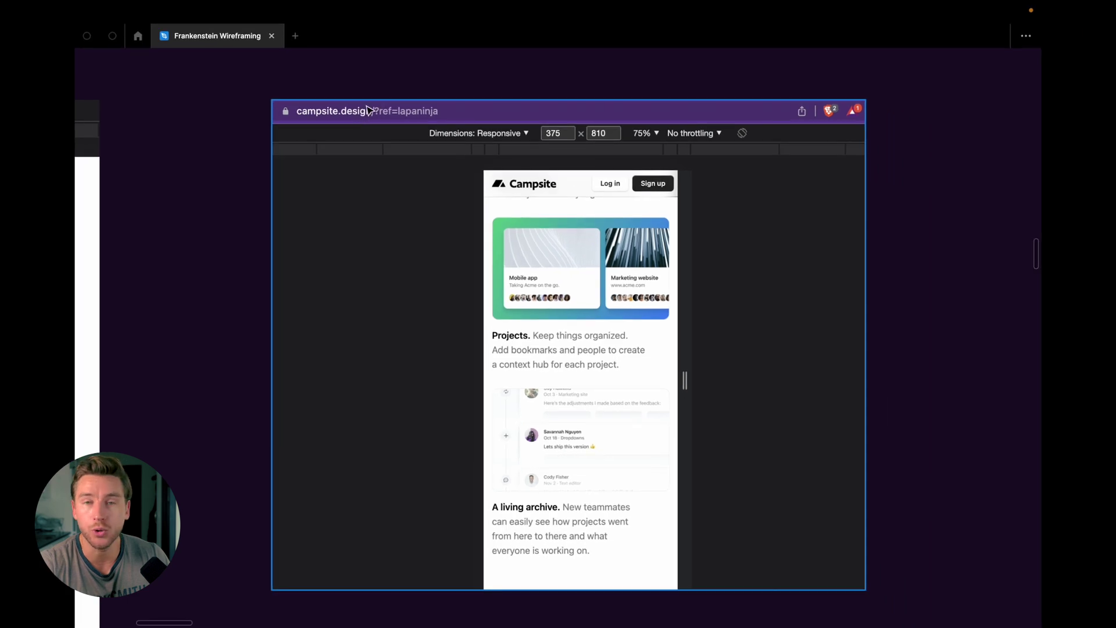
scroll(451, 94, "down", 5)
scroll(451, 94, "up", 3)
scroll(451, 94, "right", 8)
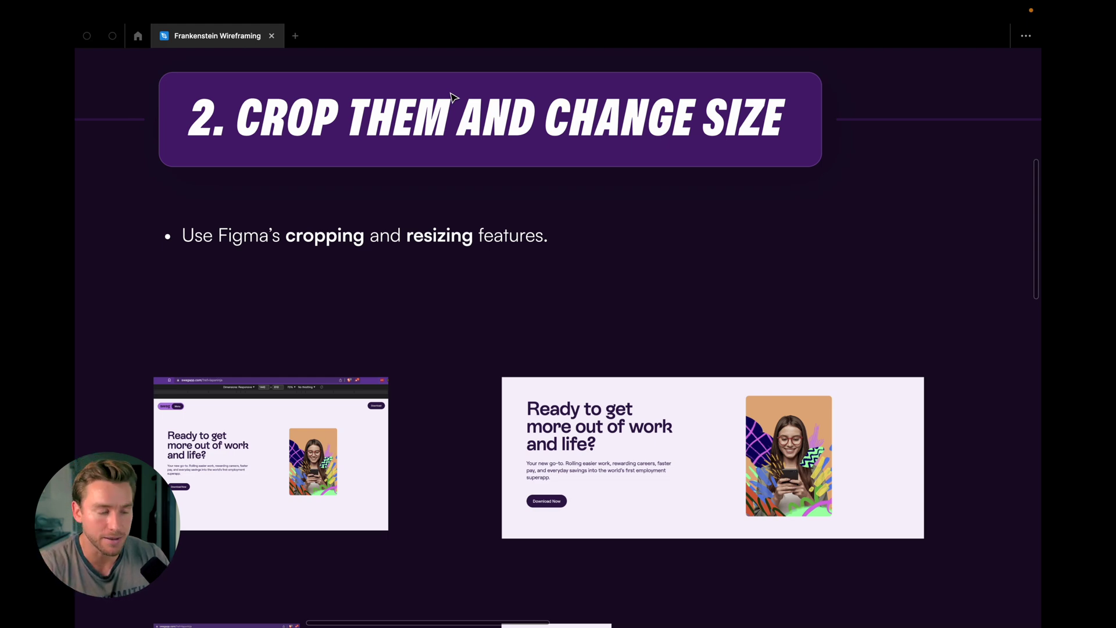
Place copies of the uncropped Swag desktop and mobile screenshots on the empty canvas below the cropping examples.
scroll(453, 97, "down", 3)
left_click(426, 235)
left_click_drag(438, 394, 347, 212)
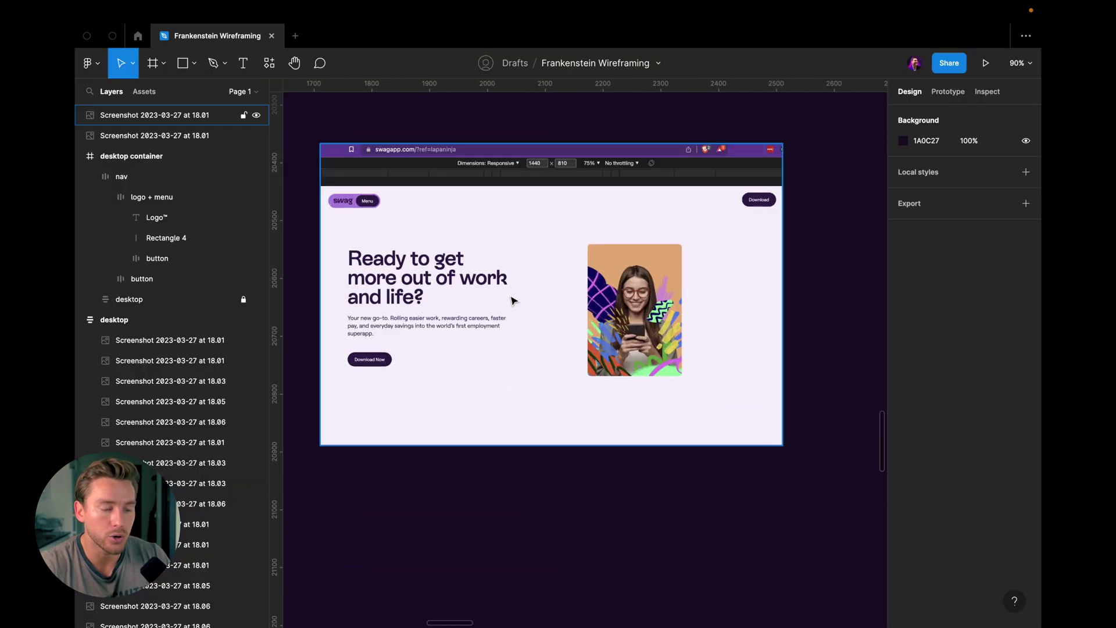
Crop the browser bars off the top of the Swag desktop screenshot using the Crop image mode, leaving 800 × 447.22.
left_click(521, 266)
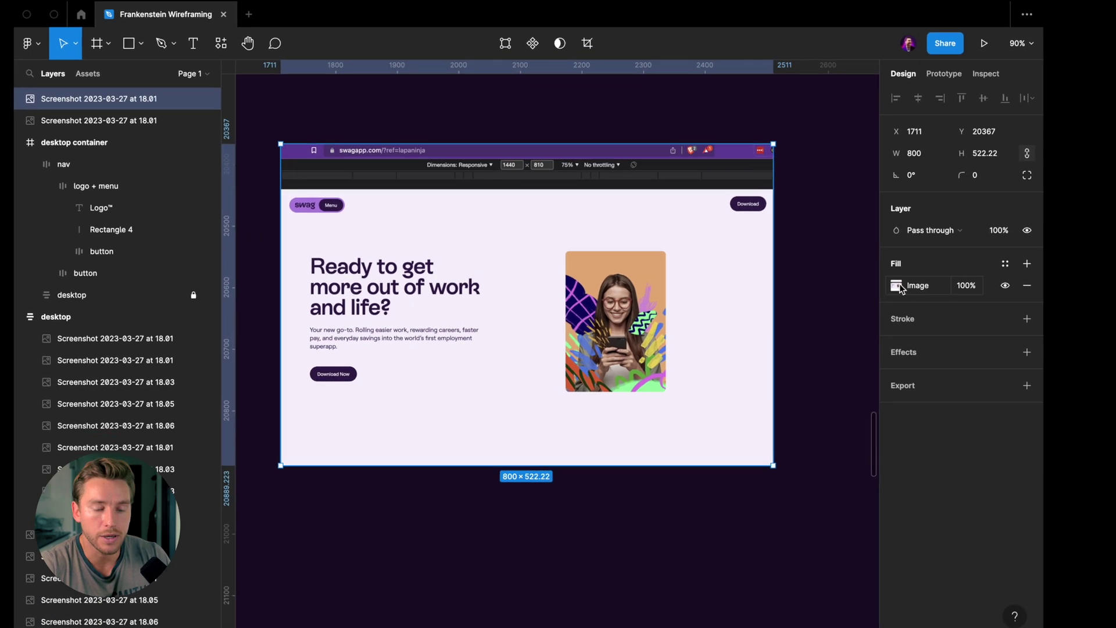
left_click(904, 290)
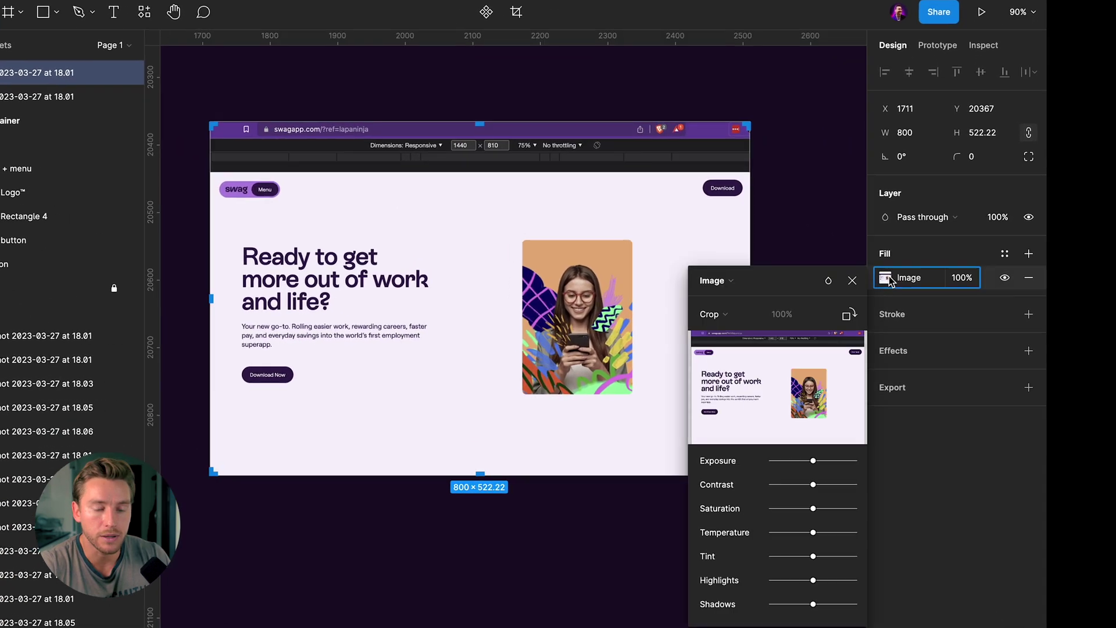
left_click(715, 316)
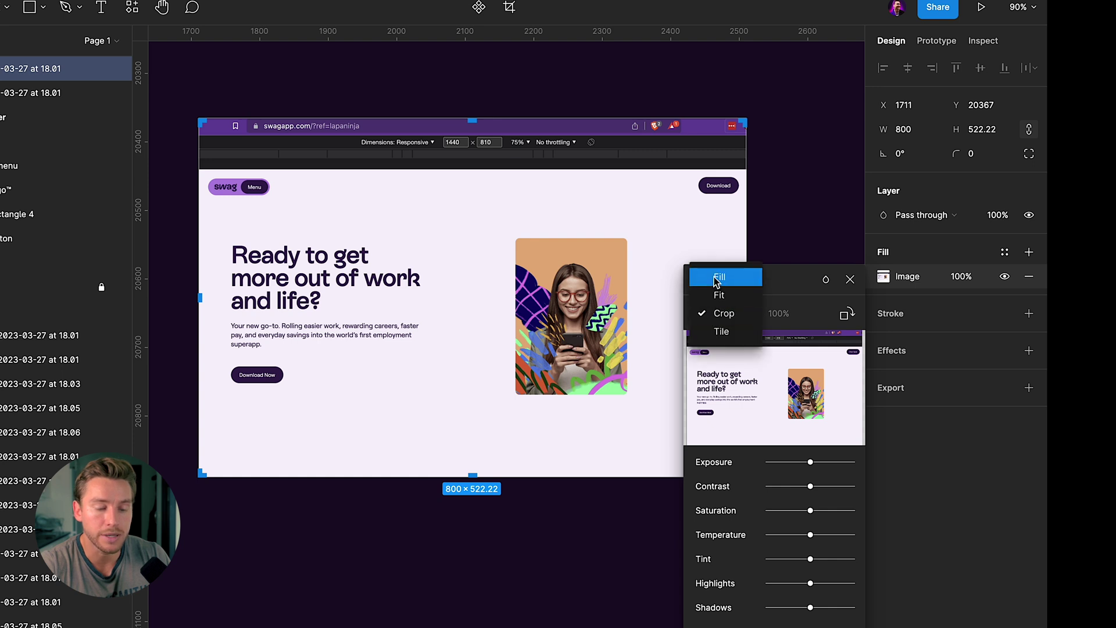
left_click(718, 277)
left_click(719, 314)
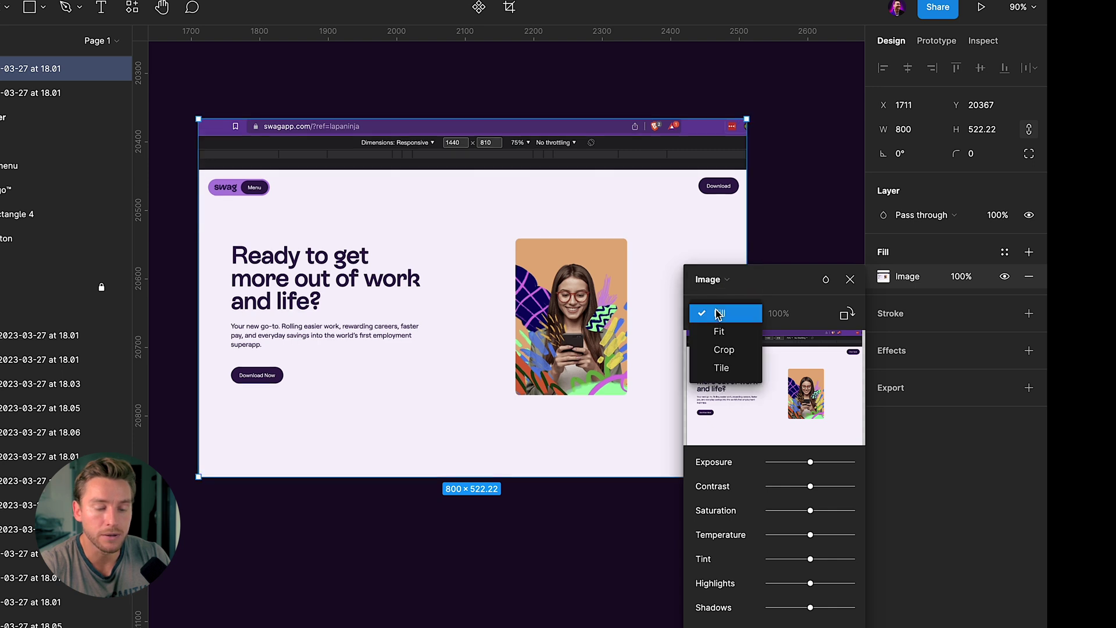
left_click(720, 350)
left_click_drag(471, 119, 470, 169)
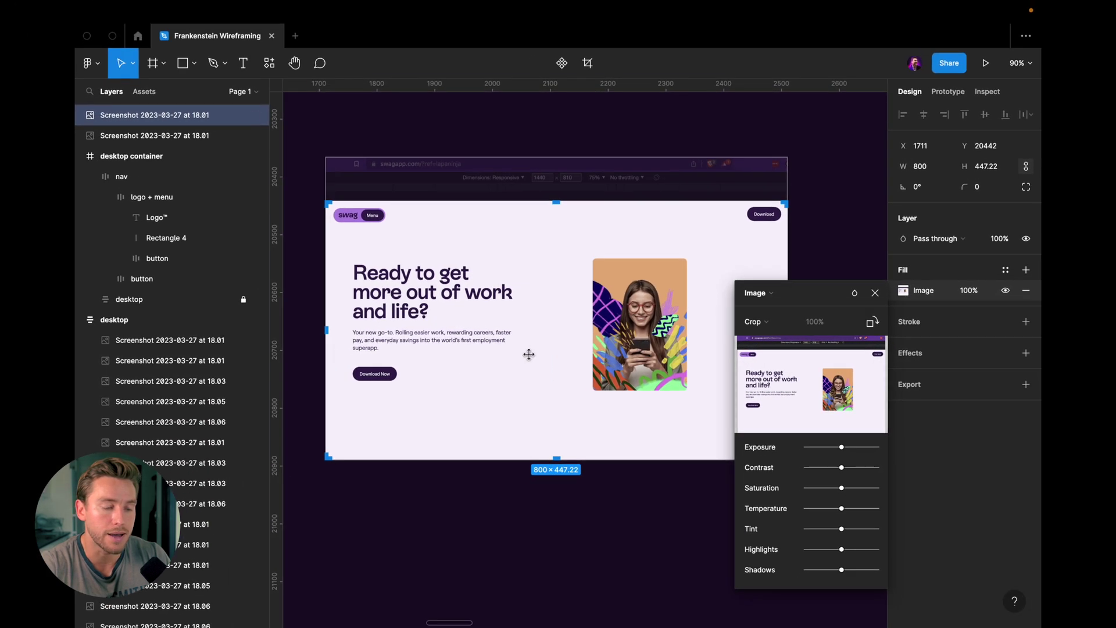
Crop the Swag mobile screenshot down to only the phone-width page, 161 × 347.23, removing the browser bars and dark side areas.
scroll(518, 355, "down", 5)
left_click(490, 491)
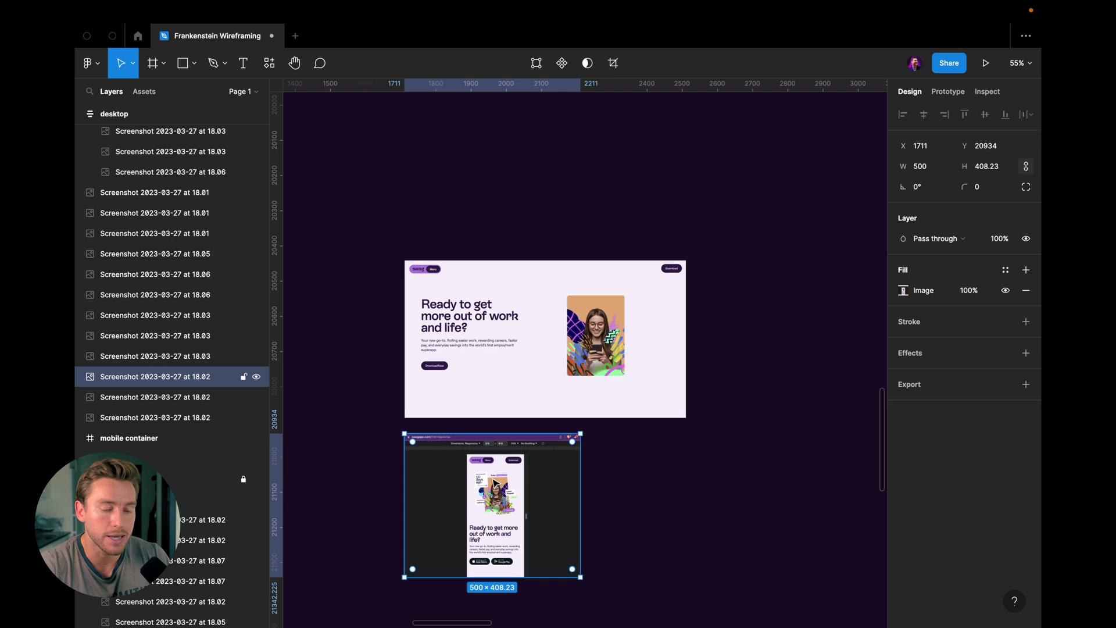
scroll(496, 484, "up", 5)
left_click(904, 290)
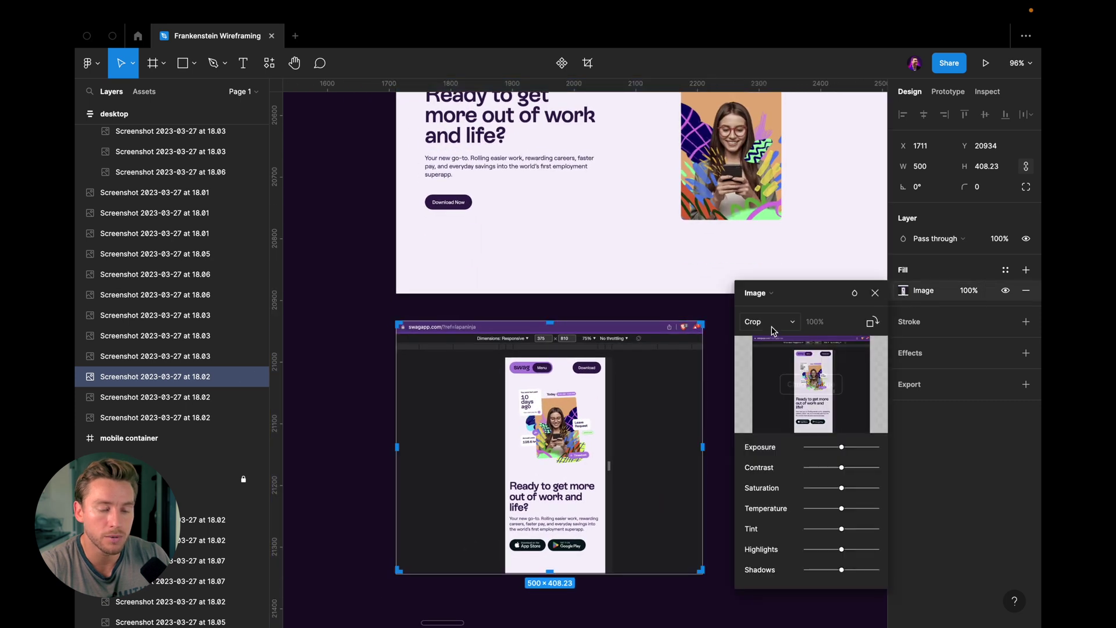
left_click(774, 325)
left_click(772, 321)
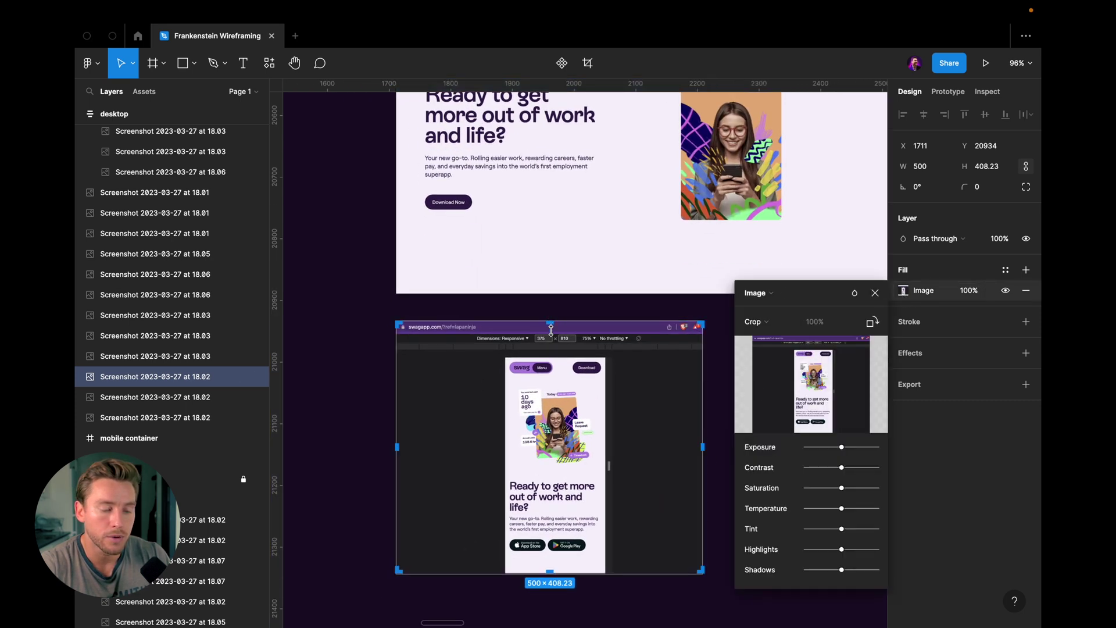
left_click_drag(551, 330, 550, 360)
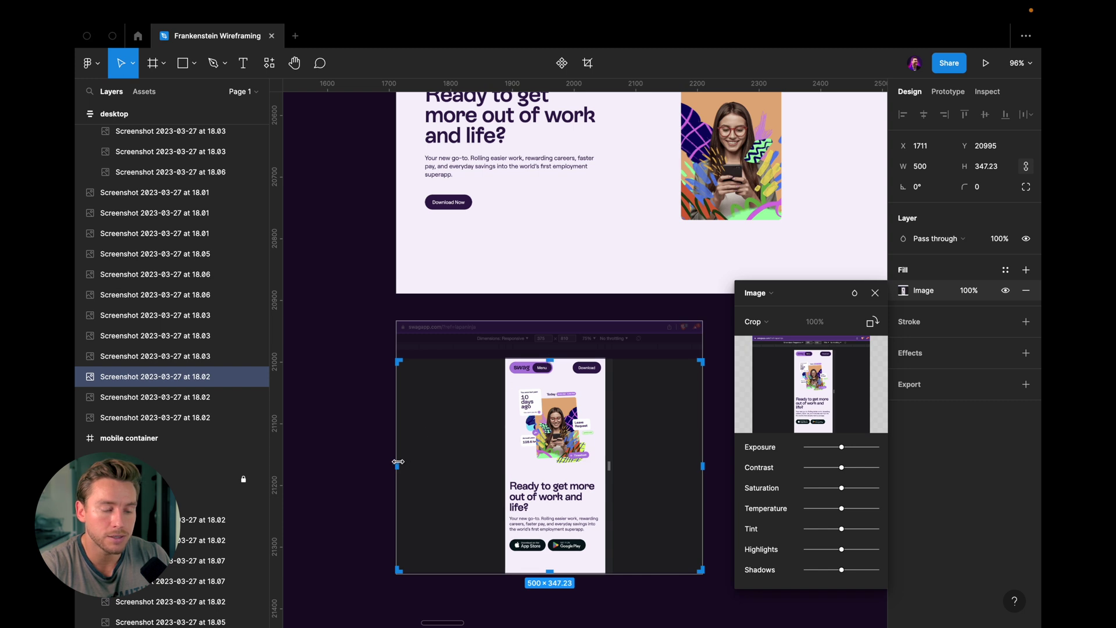
left_click_drag(398, 462, 493, 462)
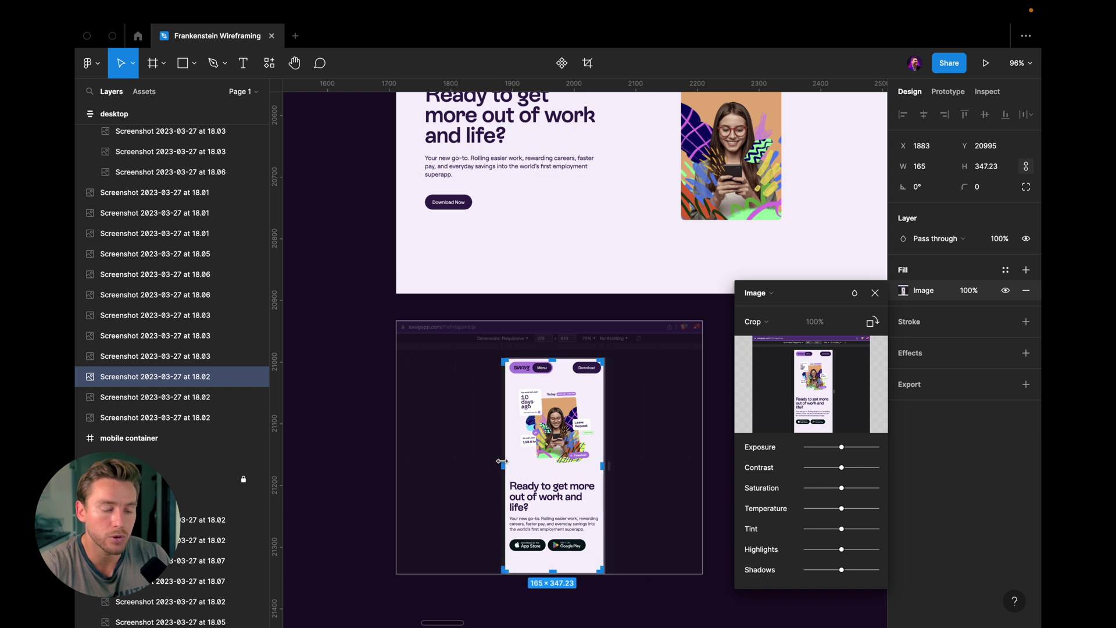
key("Return")
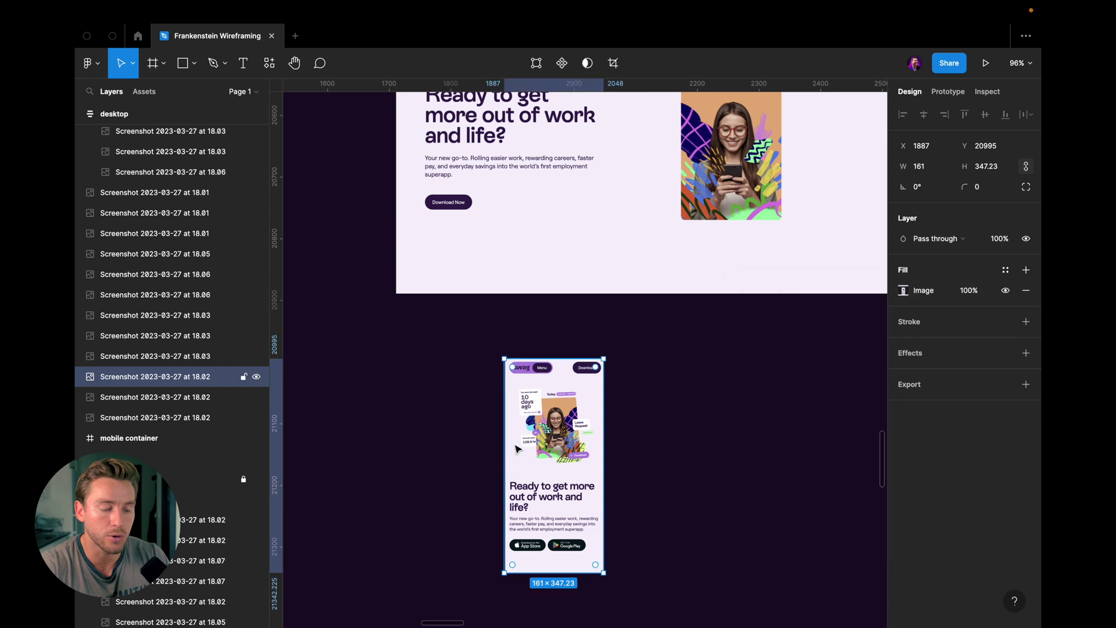
Align the cropped mobile screenshot below the desktop one's left edge and set its width to 375 with proportions kept.
scroll(538, 442, "down", 3)
scroll(536, 442, "down", 2)
left_click_drag(482, 492, 448, 505)
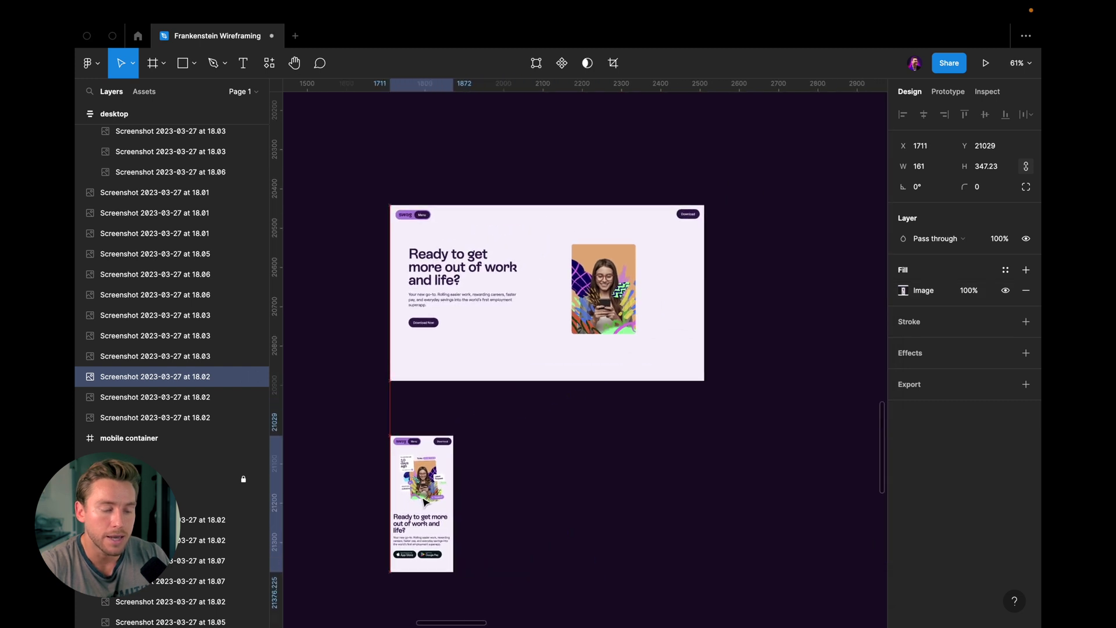
left_click_drag(425, 501, 425, 500)
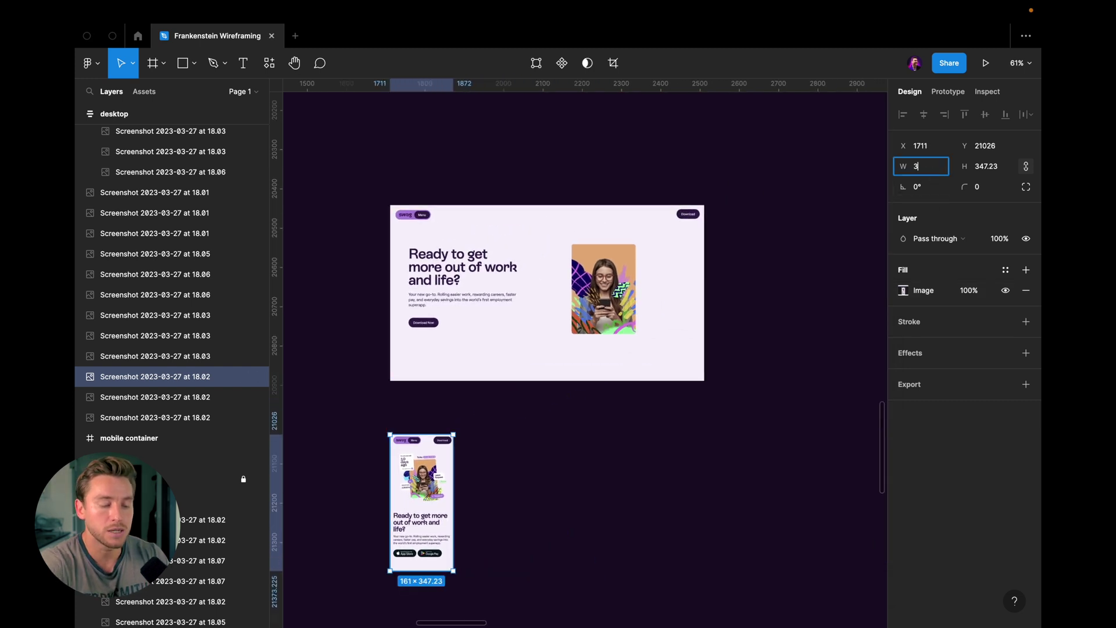
key("Return")
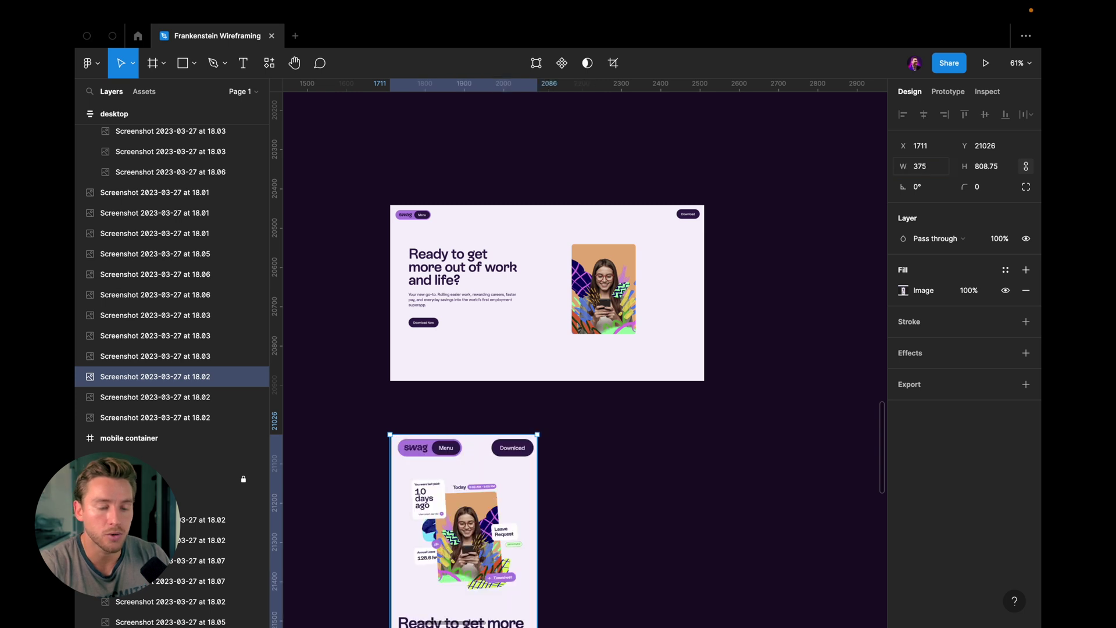
Set the desktop screenshot's width to 1440 and move it up to leave a 64 gap above the mobile screenshot.
scroll(649, 249, "down", 3)
left_click(611, 292)
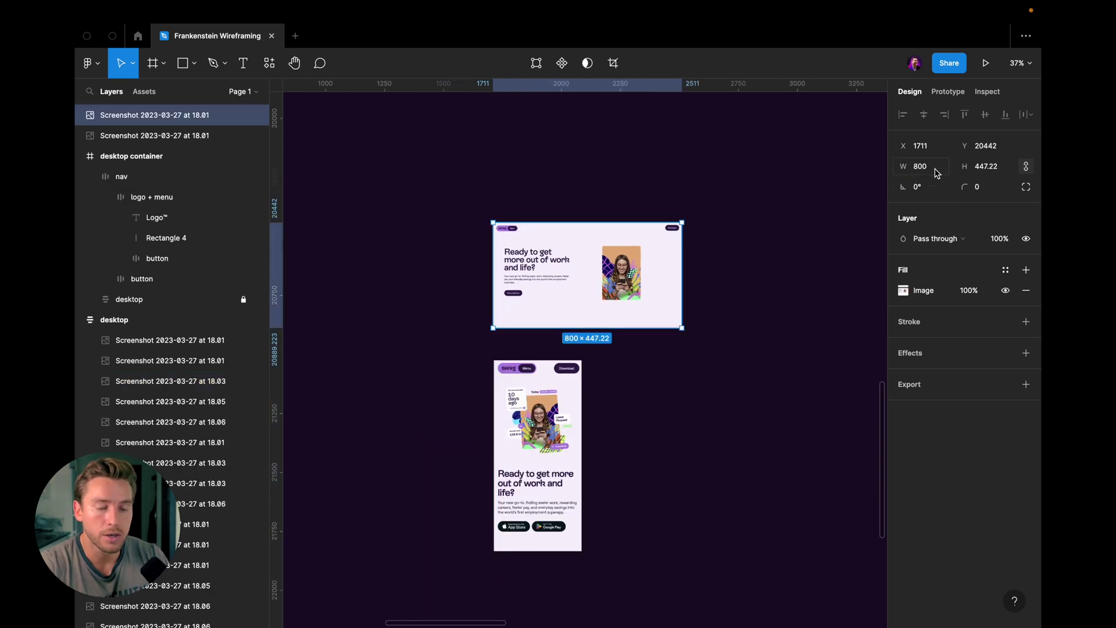
type("1440")
key("Return")
key("Escape")
left_click_drag(656, 358, 657, 294)
Select both resized screenshots and move them together beneath the assembled desktop page, aligned with its left edge.
scroll(654, 289, "down", 3)
left_click(641, 363)
scroll(641, 363, "right", 3)
left_click_drag(572, 441, 428, 277)
scroll(430, 281, "down", 5)
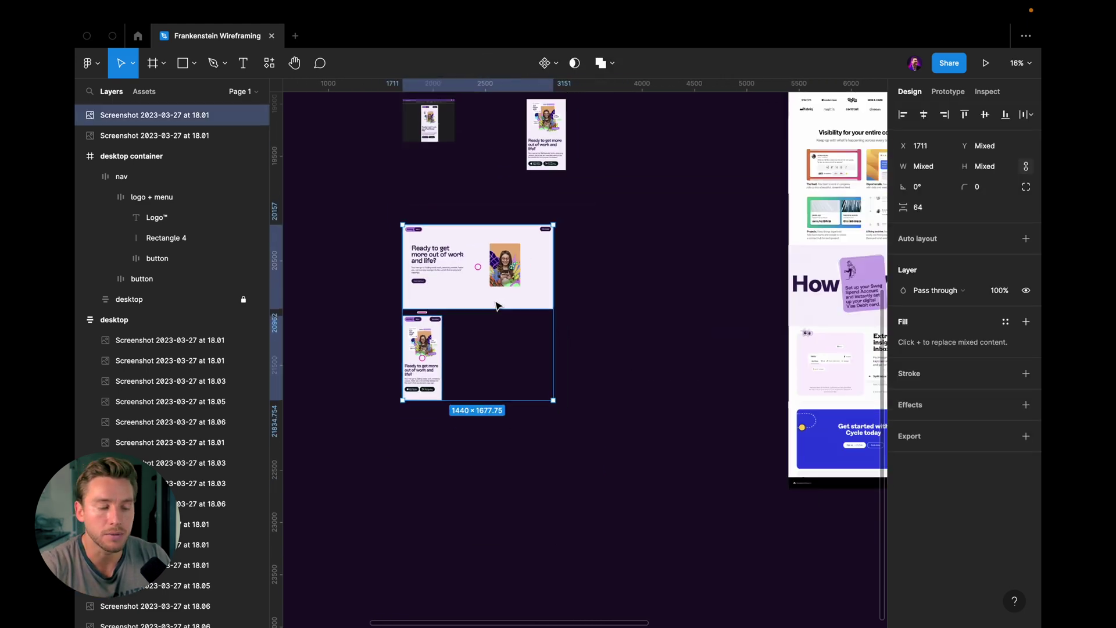
scroll(372, 294, "right", 3)
left_click_drag(370, 296, 658, 588)
Move the mobile screenshot beside the desktop one, directly beneath the assembled mobile page and level with the desktop screenshot's top.
scroll(658, 589, "down", 3)
left_click(635, 526)
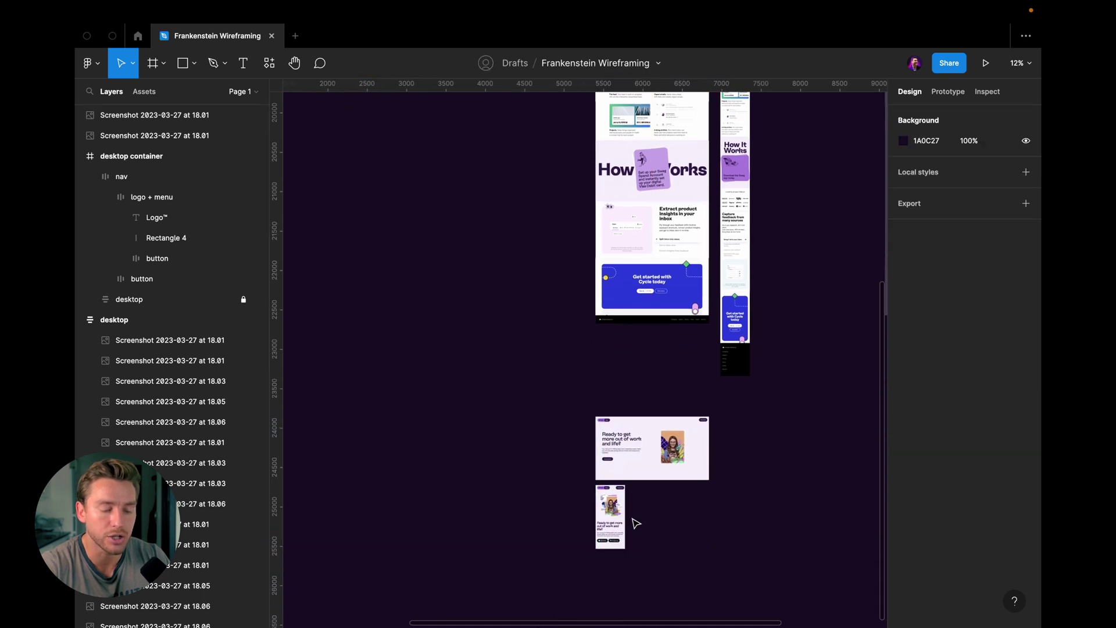
scroll(626, 532, "up", 2)
left_click_drag(614, 513, 759, 436)
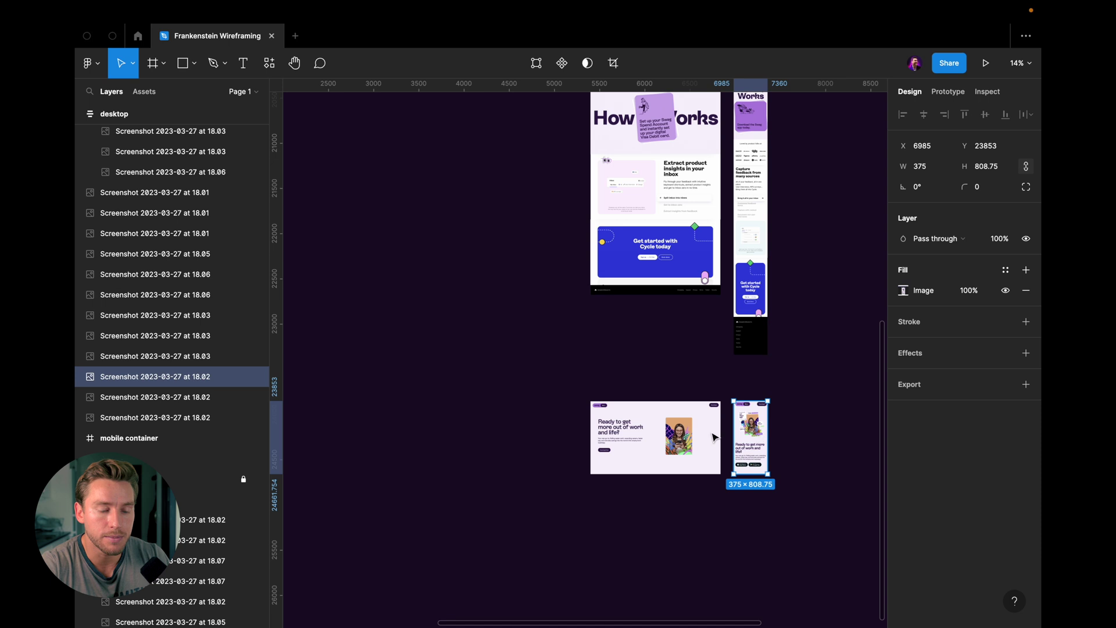
Copy the assembled desktop page's "Get started with Cycle today" and "Extract product insights in your inbox" sections below the separate desktop hero screenshot.
key("Escape")
scroll(639, 330, "up", 2)
scroll(629, 294, "down", 2)
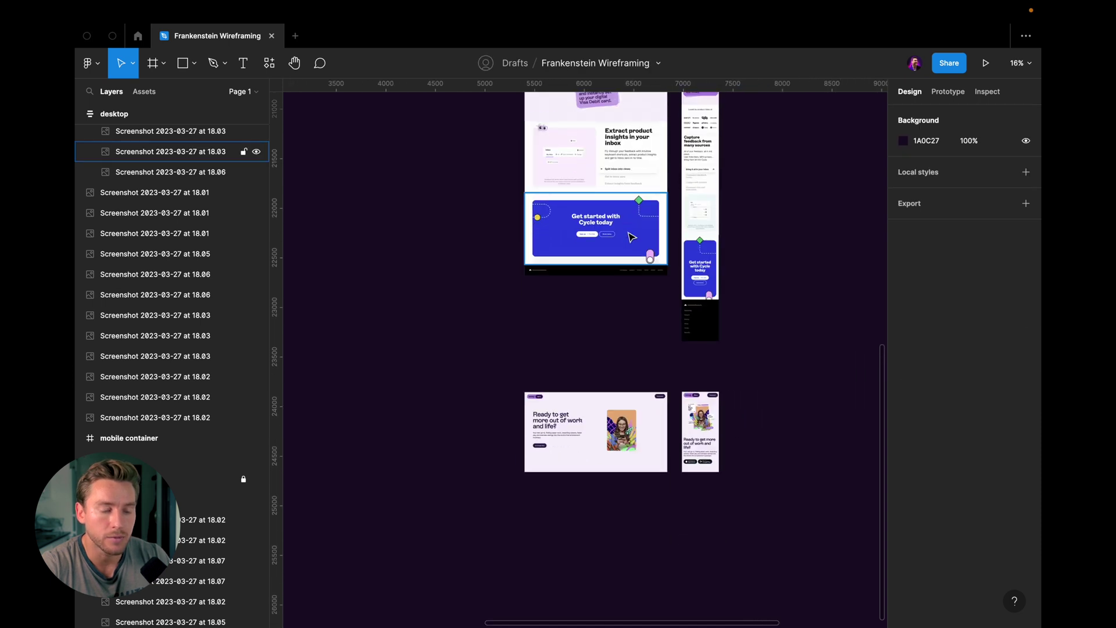
left_click_drag(632, 238, 631, 523)
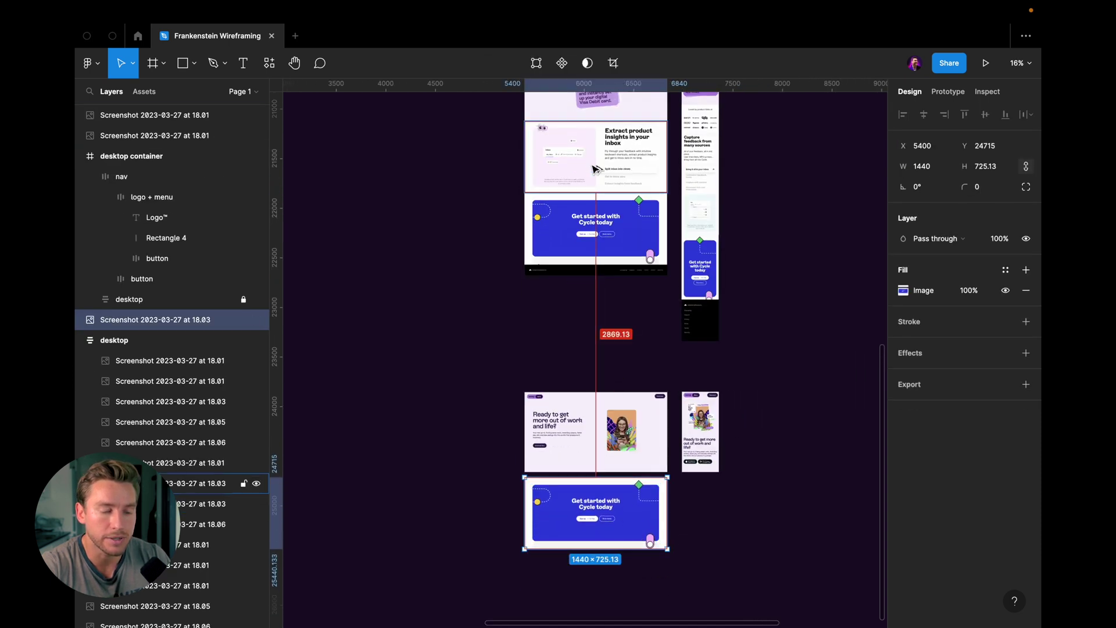
left_click_drag(623, 163, 624, 541)
left_click_drag(633, 481, 637, 621)
scroll(638, 582, "down", 2)
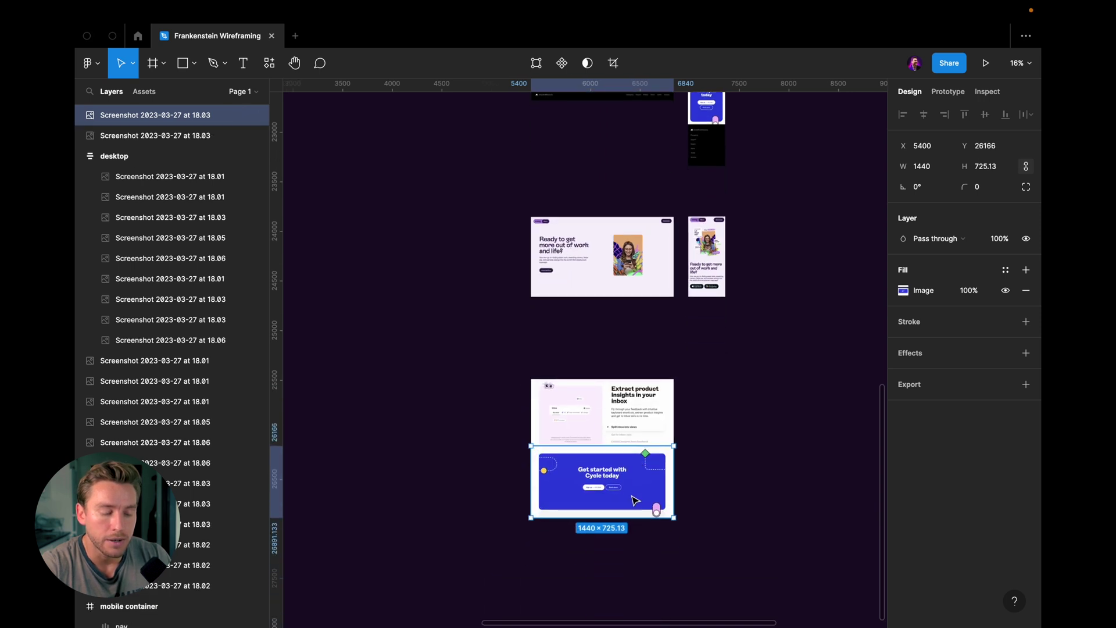
Select both copied desktop sections and move them together directly beneath the hero screenshot, leaving no gap.
left_click_drag(635, 500, 638, 505)
left_click(620, 443, "shift")
left_click_drag(620, 443, 620, 356)
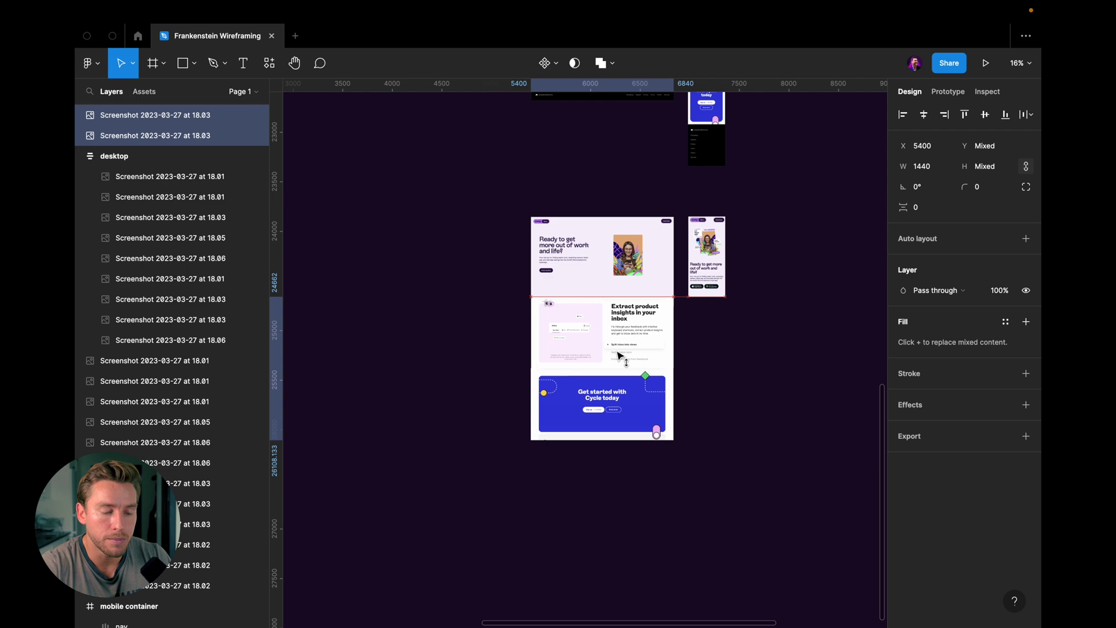
Wrap the three stacked desktop screenshots in a vertical auto layout and name it "desktop".
left_click_drag(633, 496, 578, 277)
right_click(577, 276)
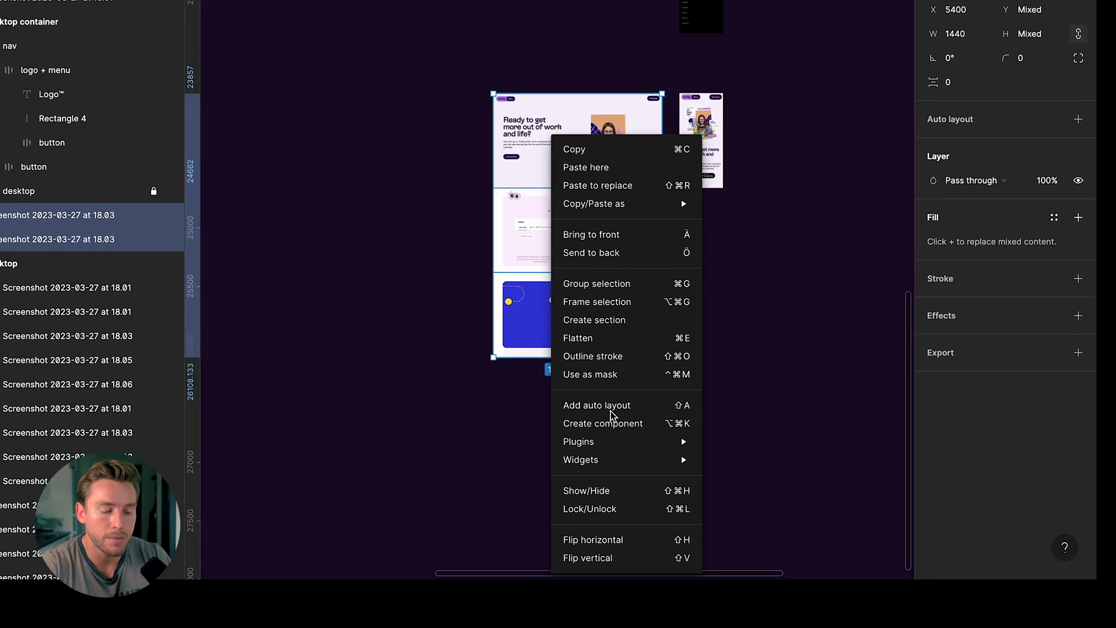
left_click(614, 421)
scroll(578, 181, "up", 3)
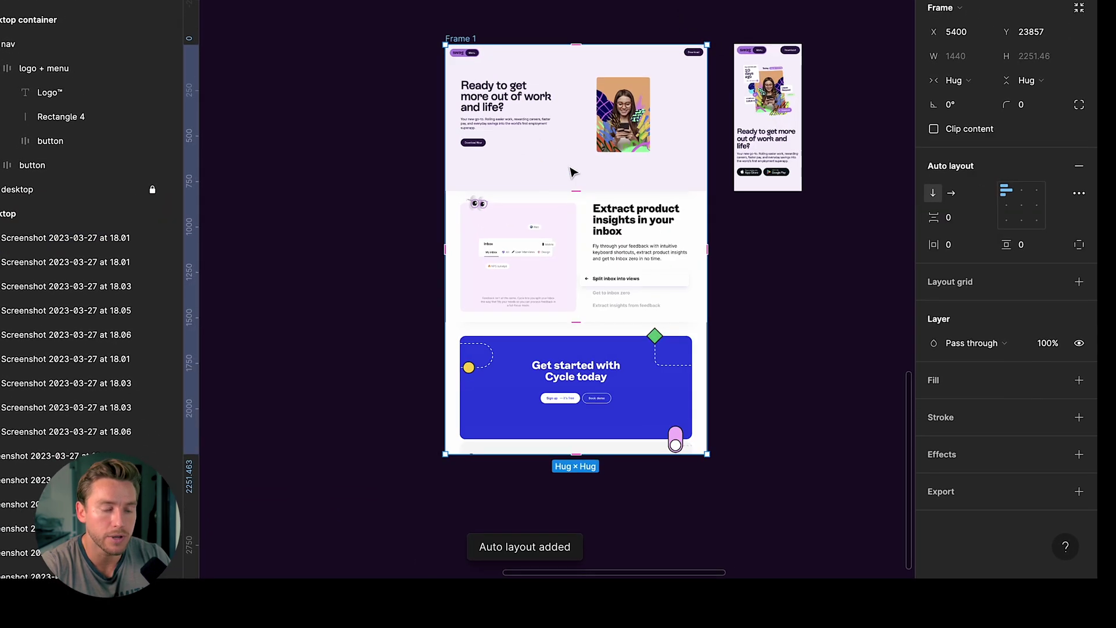
double_click(460, 38)
type("desktop")
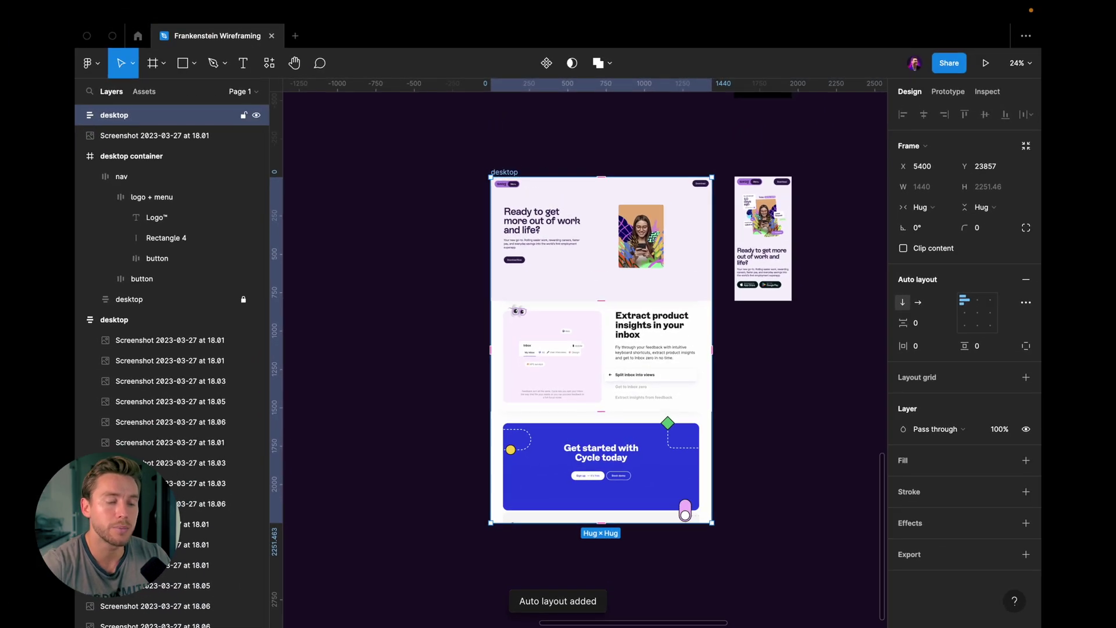
key("Escape")
scroll(747, 248, "up", 3)
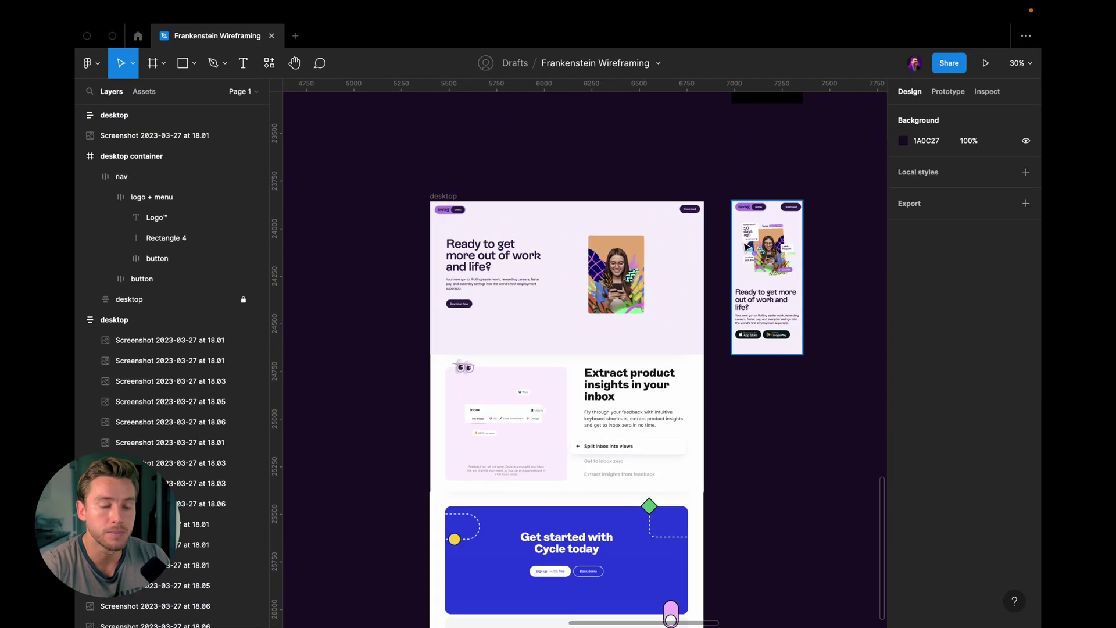
Copy the assembled mobile page's "Get started with Cycle today" section directly beneath the separate mobile hero screenshot.
scroll(756, 247, "down", 3)
scroll(750, 238, "up", 3)
left_click_drag(737, 164, 738, 458)
Wrap the two stacked mobile screenshots in a vertical auto layout and name it "mobile".
left_click_drag(756, 513, 723, 373)
right_click(722, 373)
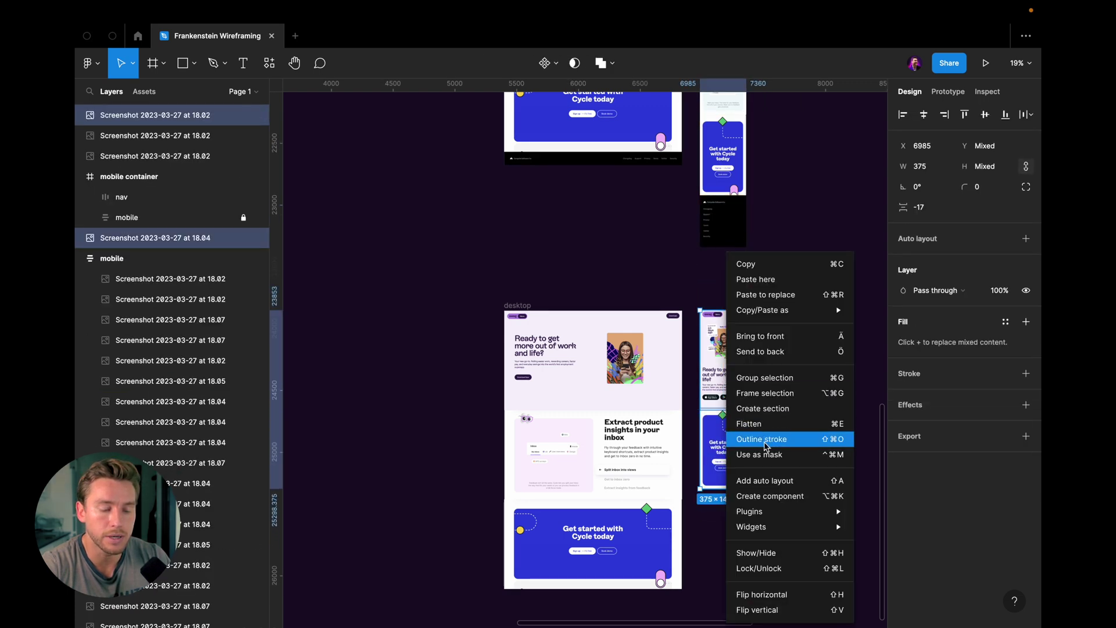
left_click(775, 482)
key("super+r")
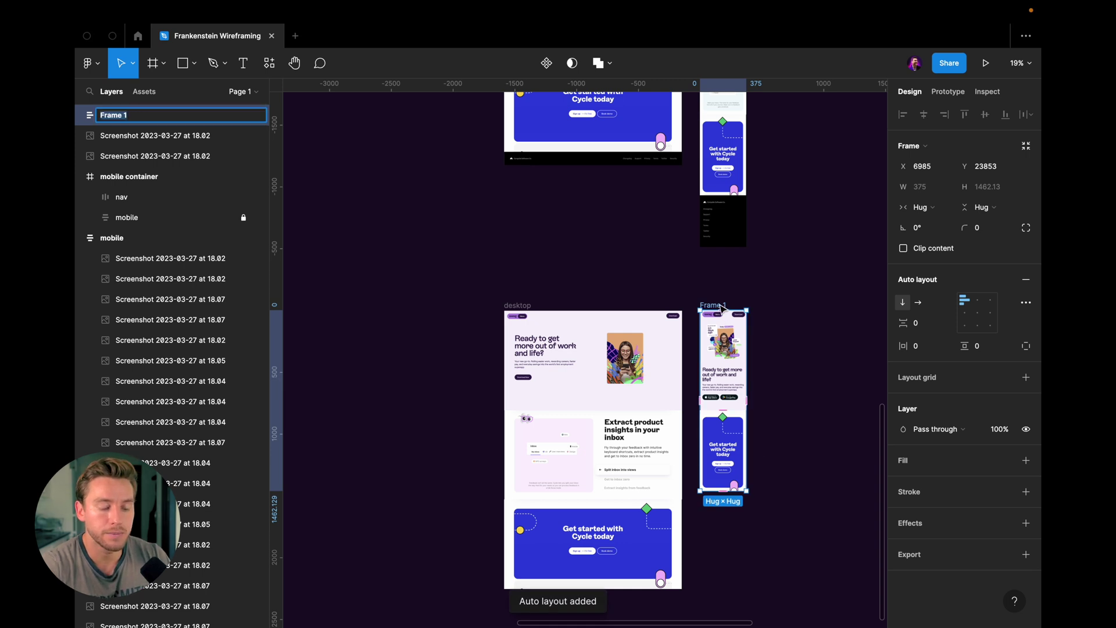
type("mobile")
key("Return")
key("Escape")
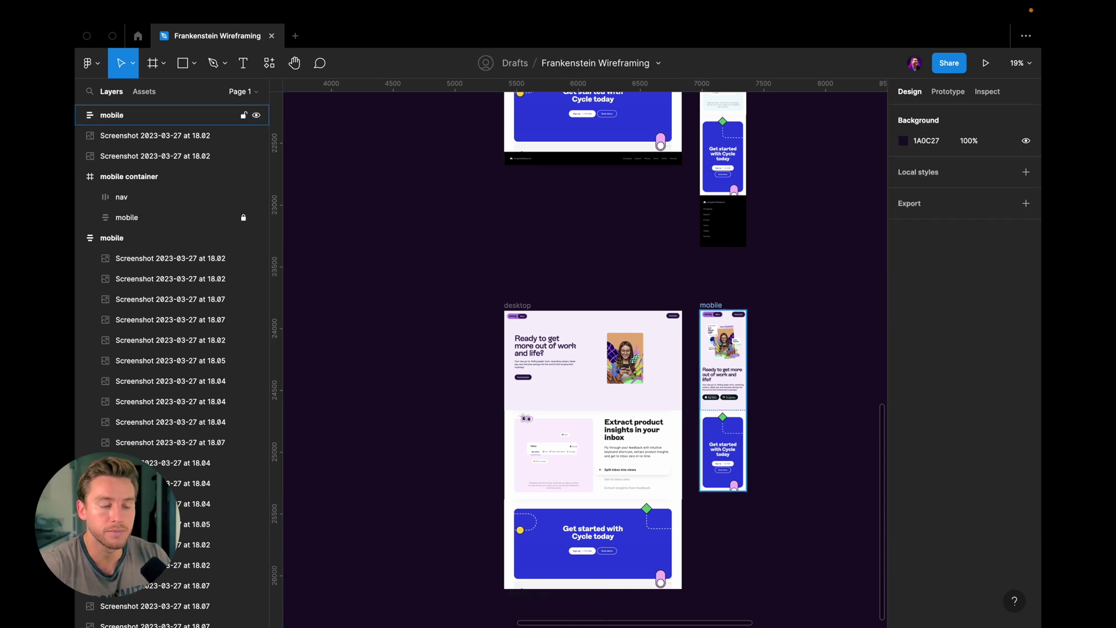
Hide the interface and examine the new layouts and the assembled desktop and mobile pages under "3. Place them in auto layouts".
key("super+backslash")
scroll(692, 322, "down", 1)
scroll(690, 318, "up", 2)
scroll(688, 319, "up", 1)
scroll(688, 319, "down", 2)
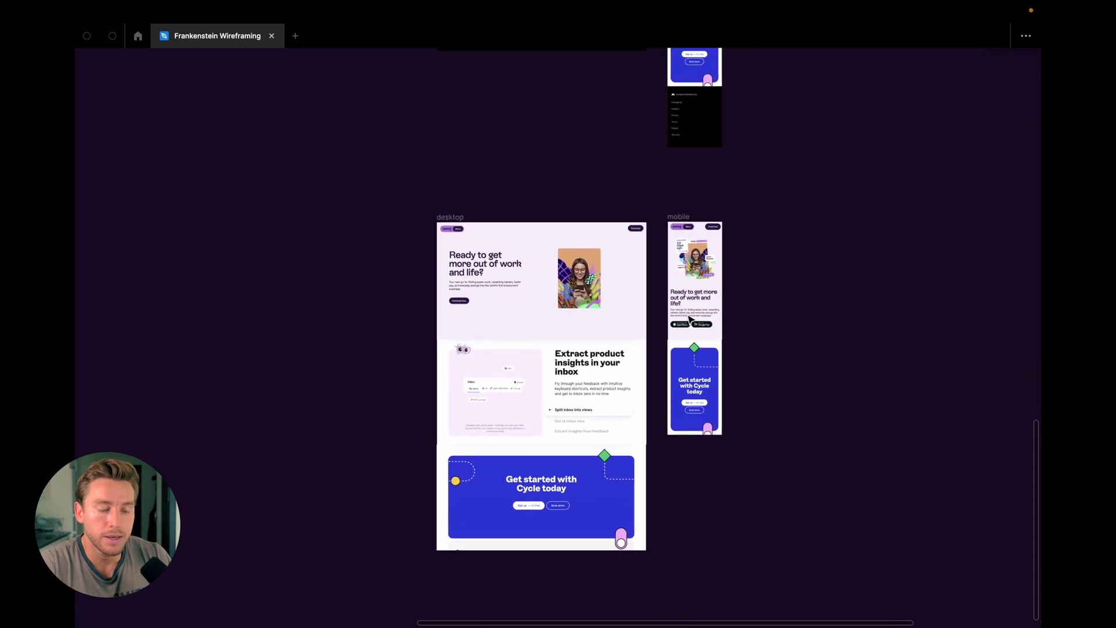
scroll(689, 320, "up", 10)
scroll(690, 319, "down", 2)
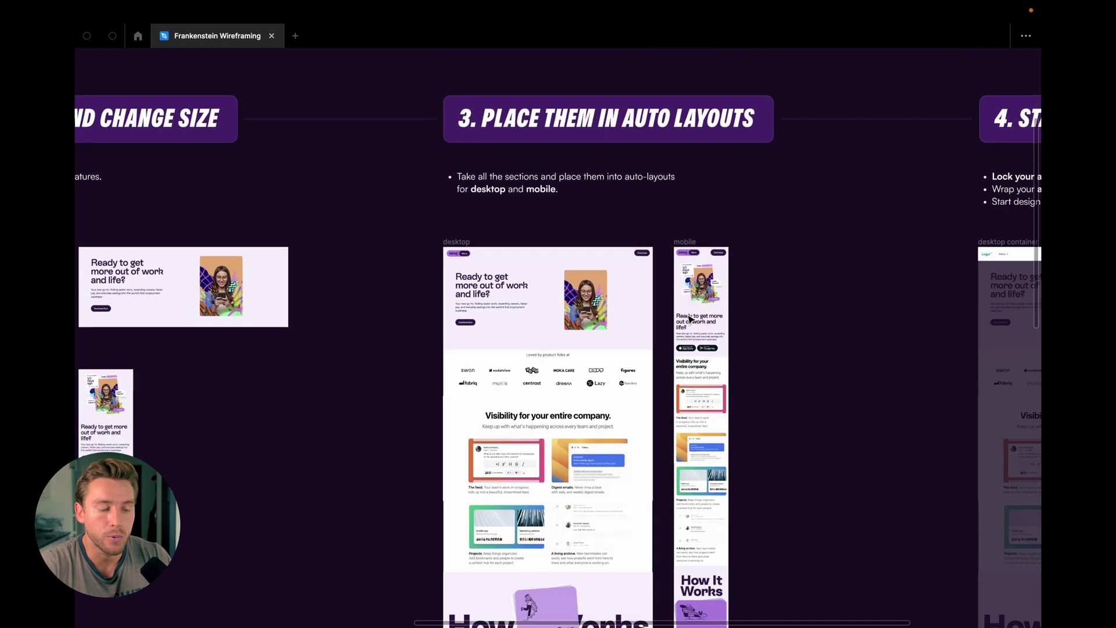
scroll(690, 319, "up", 3)
scroll(574, 233, "down", 3)
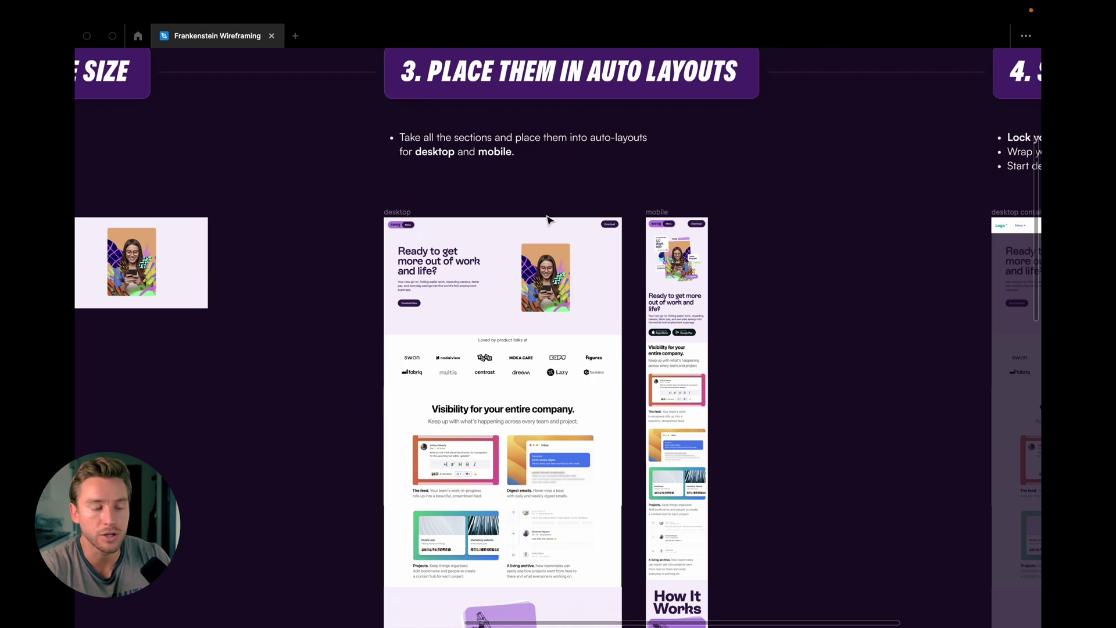
scroll(547, 219, "up", 3)
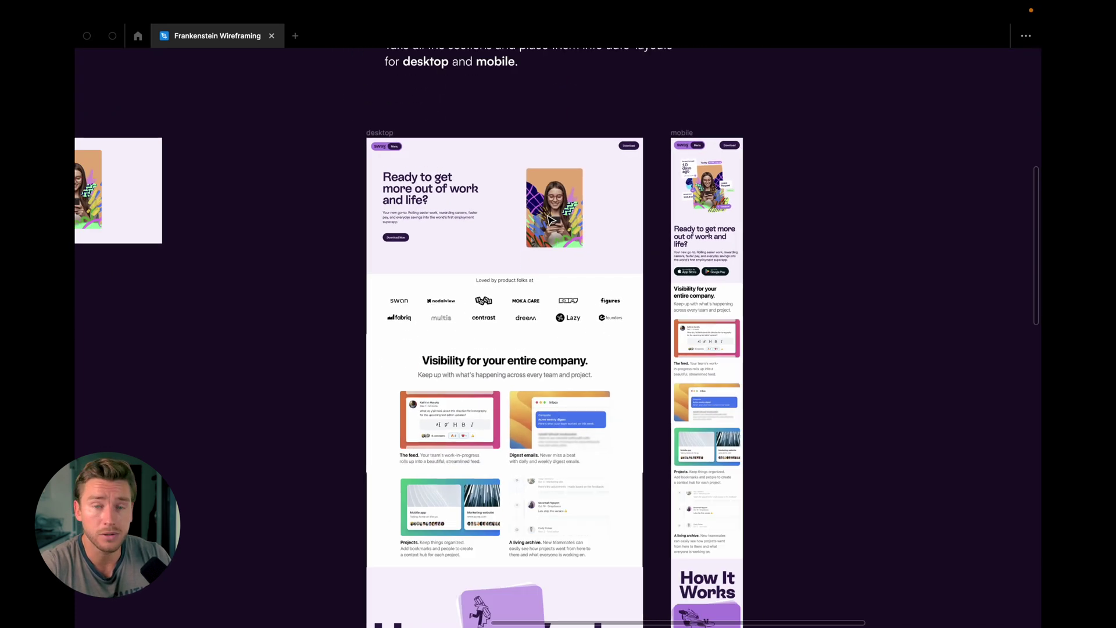
scroll(551, 220, "up", 3)
scroll(550, 219, "down", 4)
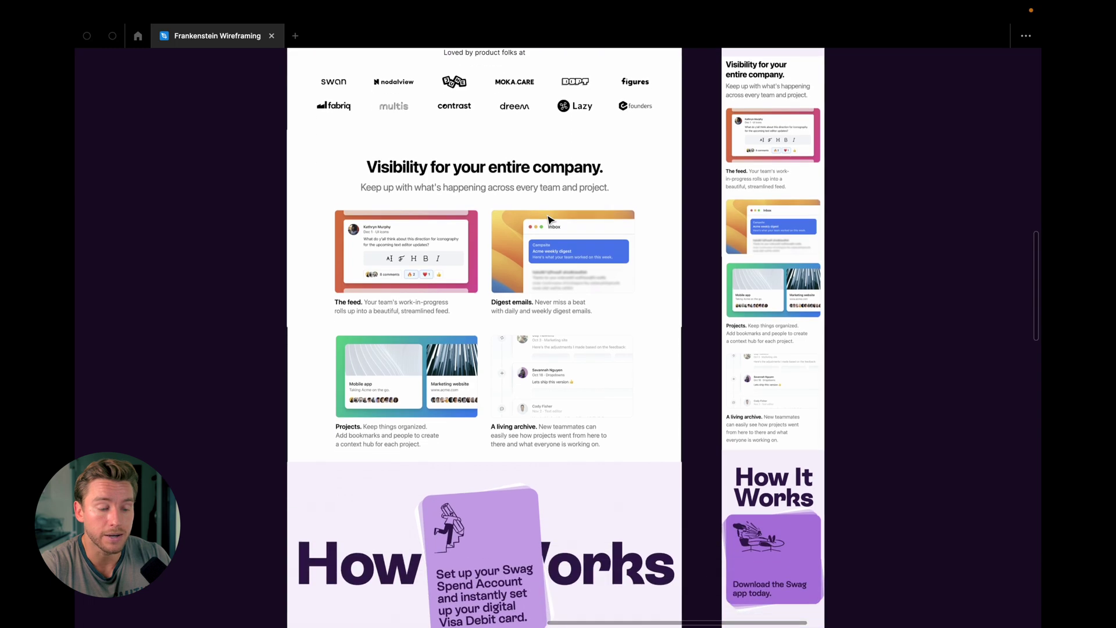
scroll(550, 220, "down", 8)
scroll(550, 220, "up", 5)
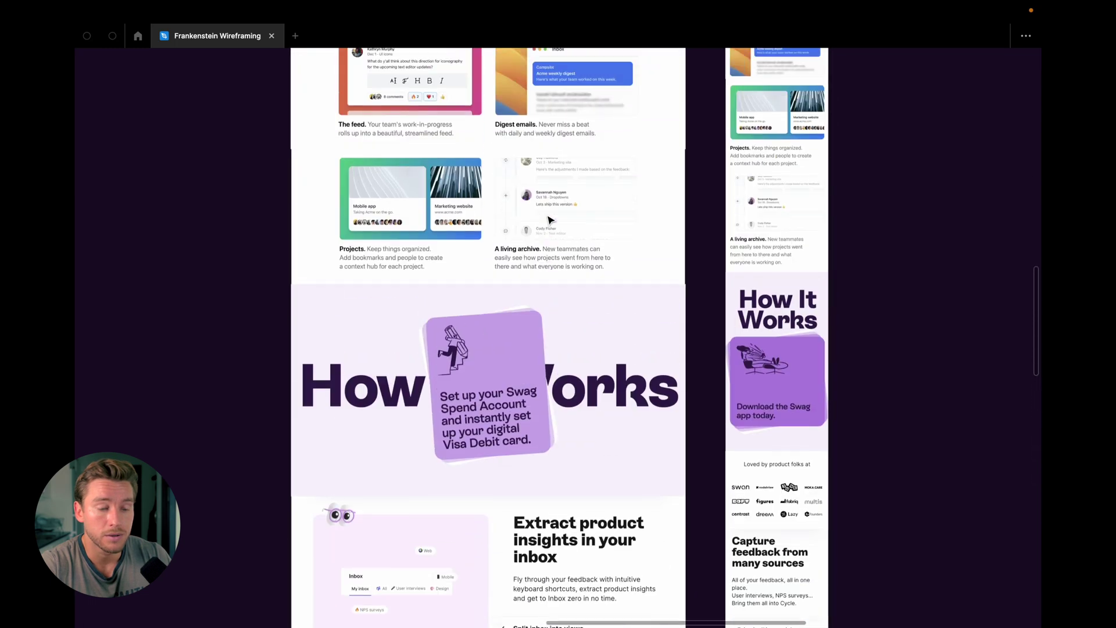
scroll(551, 220, "up", 6)
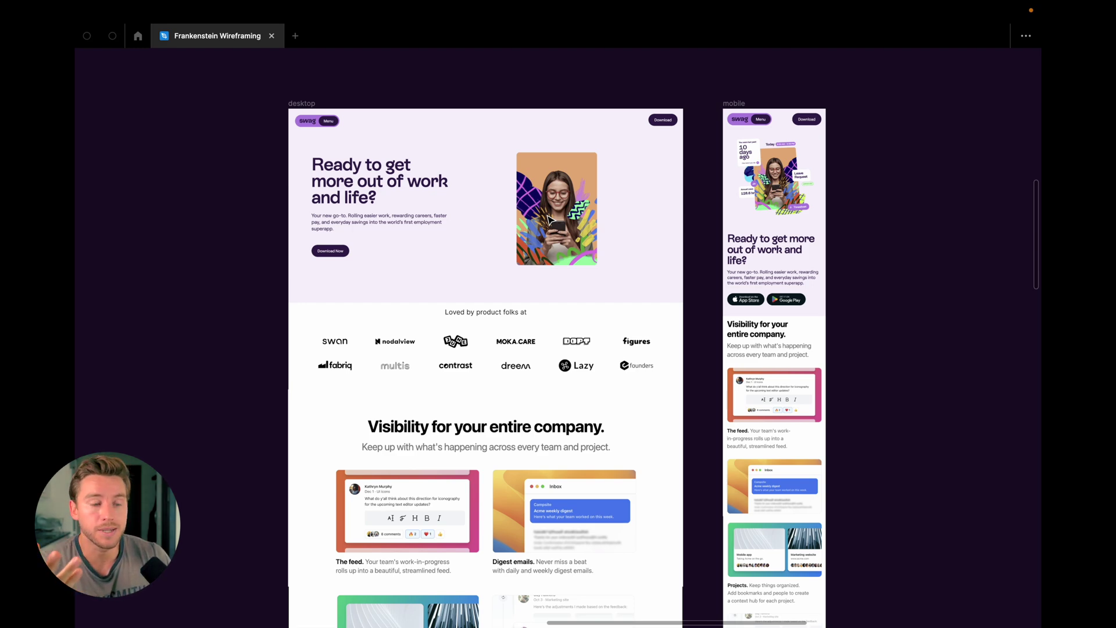
scroll(548, 217, "down", 5)
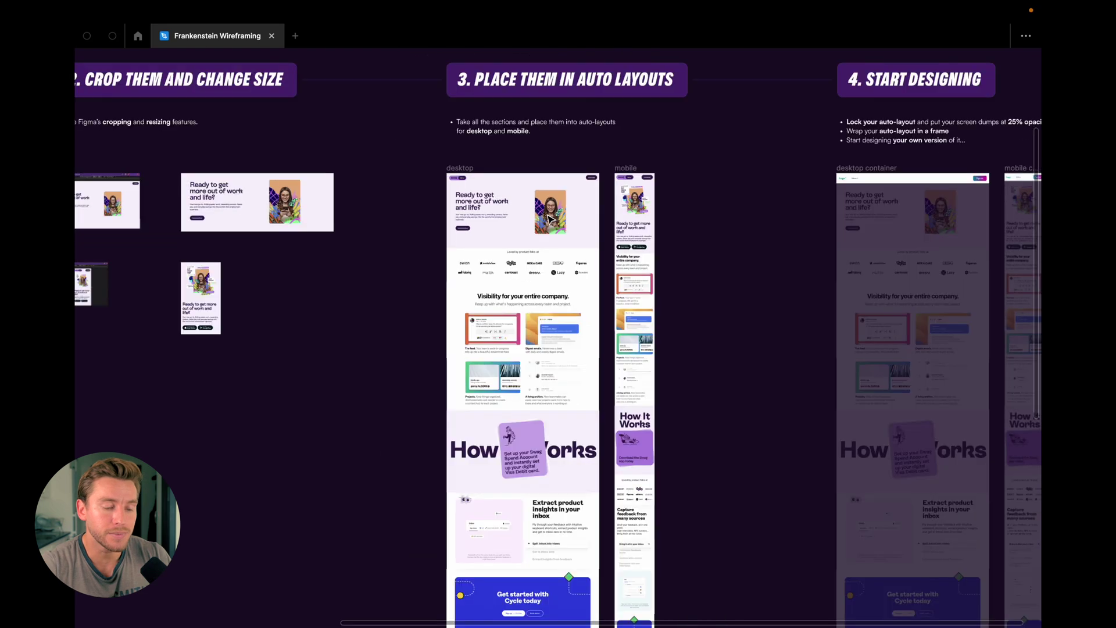
Move the new desktop and mobile auto layouts together beneath the faded container pages of the "4. Start designing" column, aligned with their left edge.
scroll(548, 217, "down", 6)
left_click_drag(695, 510, 418, 227)
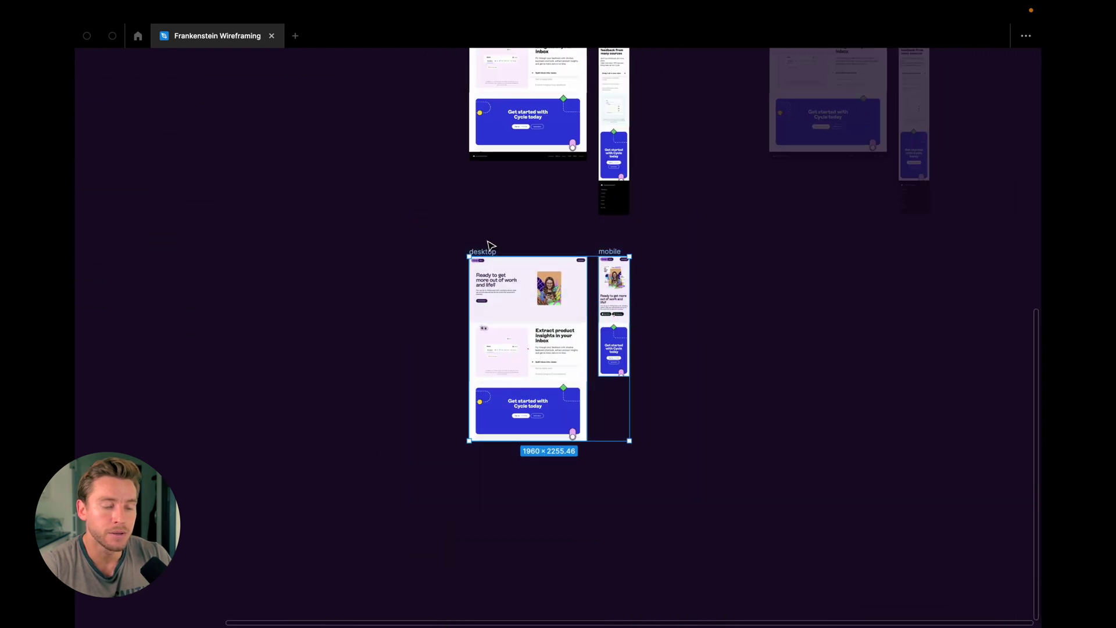
left_click_drag(554, 248, 789, 242)
scroll(787, 239, "up", 10)
scroll(787, 239, "right", 3)
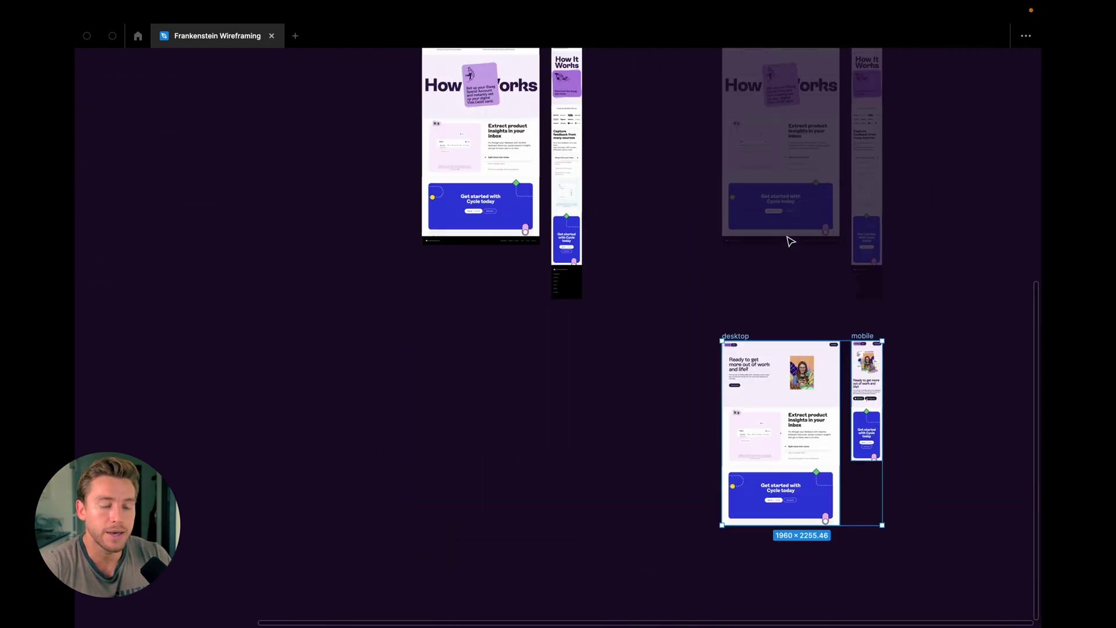
Read the "4. Start designing" instructions, deselect the moved layouts and return to them.
scroll(753, 203, "up", 8)
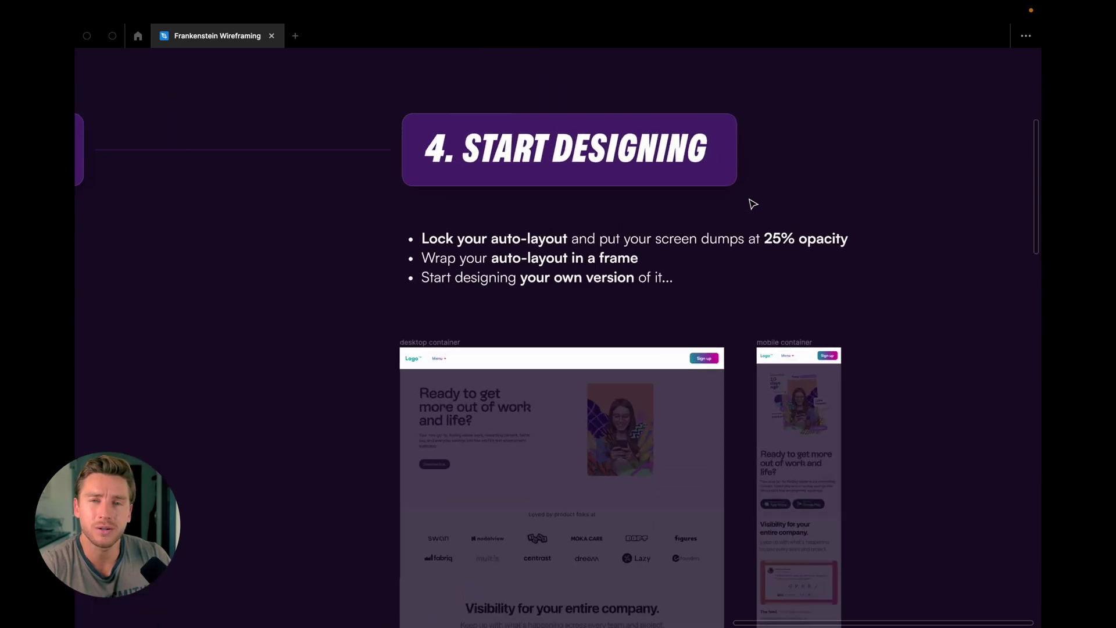
scroll(753, 203, "up", 3)
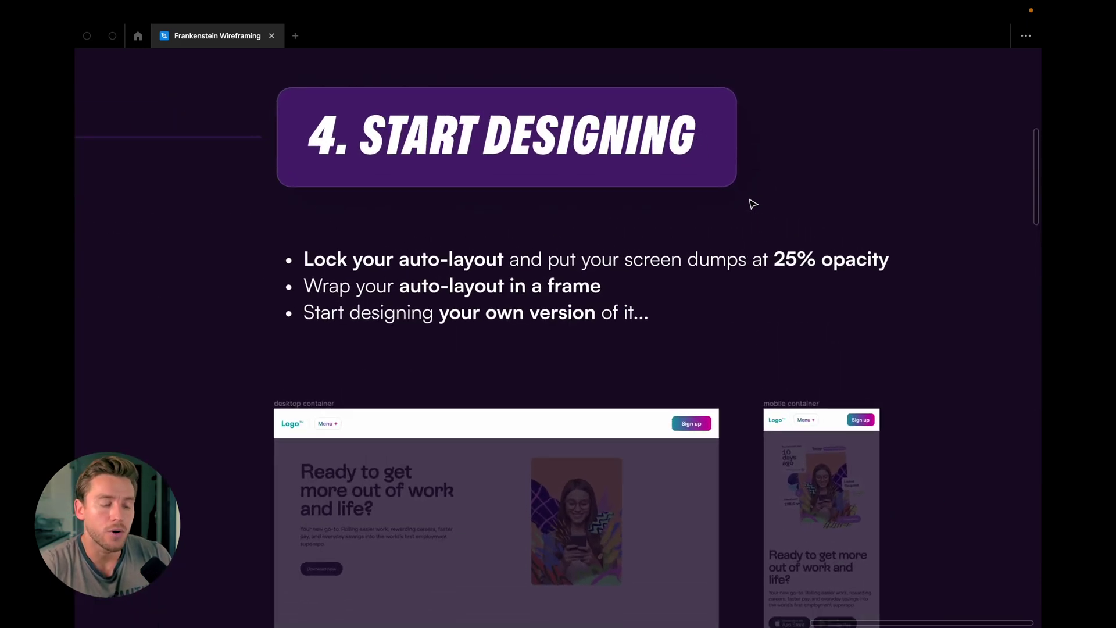
scroll(753, 203, "down", 5)
scroll(751, 203, "down", 10)
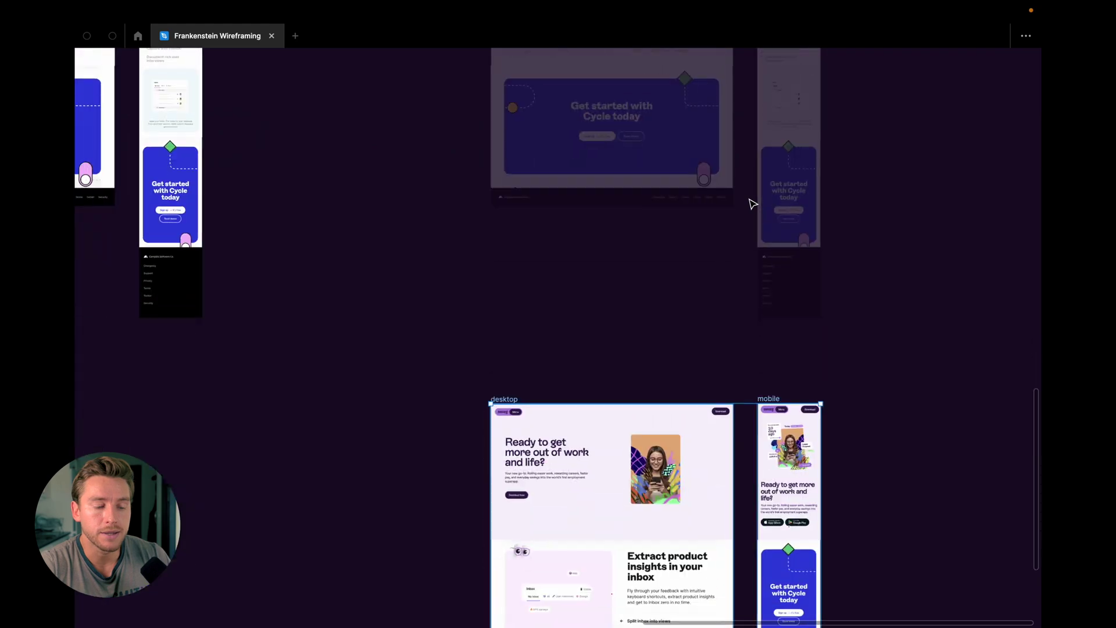
scroll(750, 203, "down", 3)
key("Escape")
scroll(691, 215, "up", 2)
scroll(583, 93, "up", 3)
Show the interface again and wrap the new desktop auto layout in a frame.
key("super+backslash")
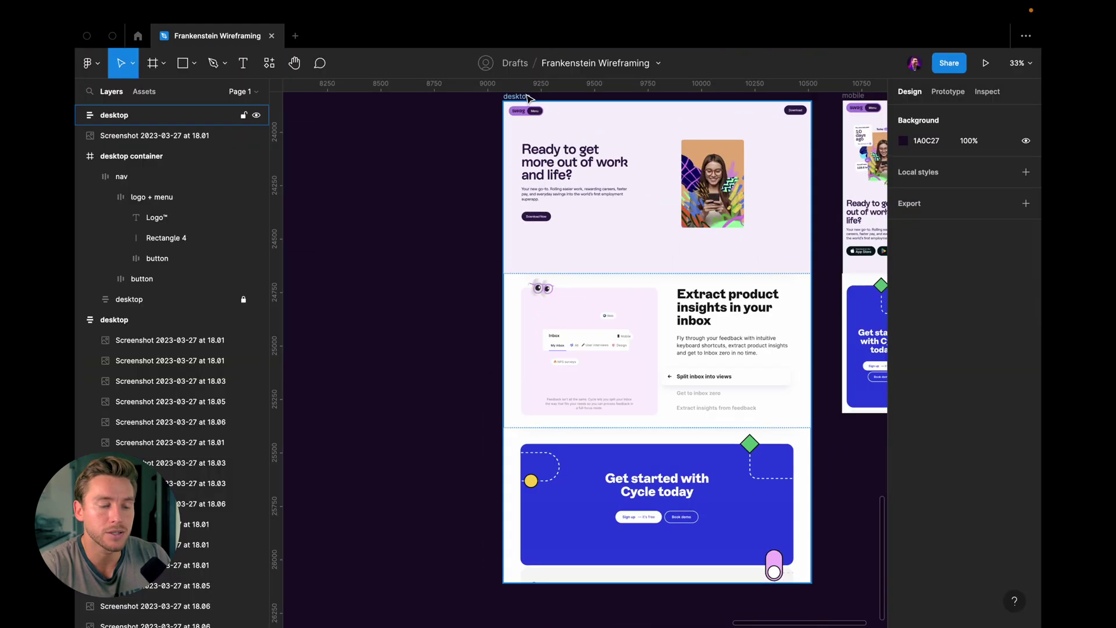
left_click(513, 102)
scroll(516, 101, "up", 1)
left_click(517, 100)
left_click(492, 118)
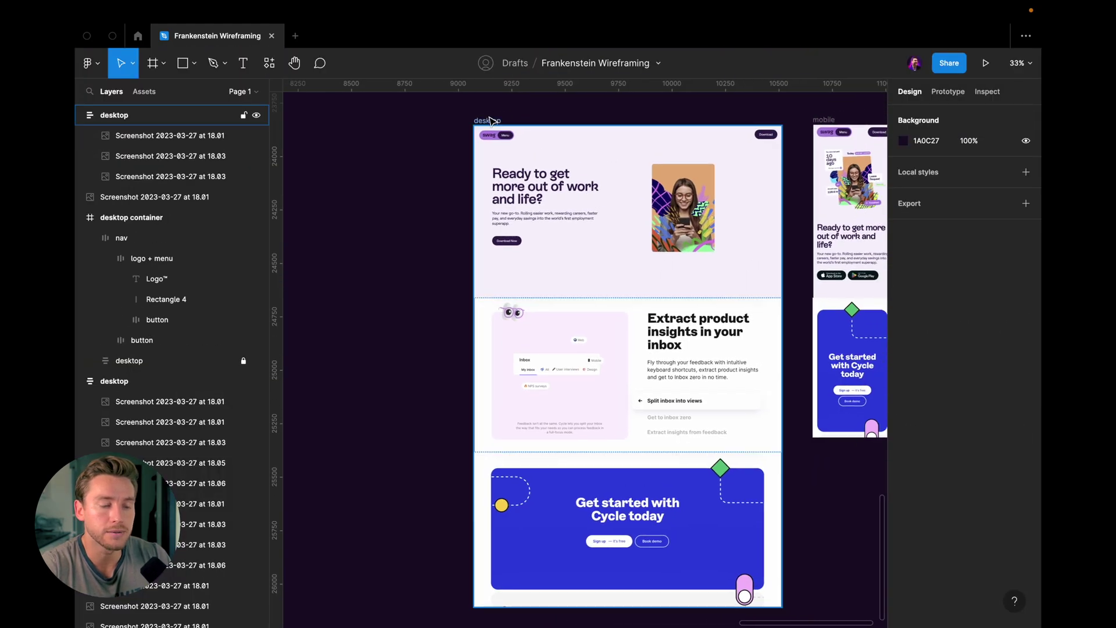
right_click(492, 116)
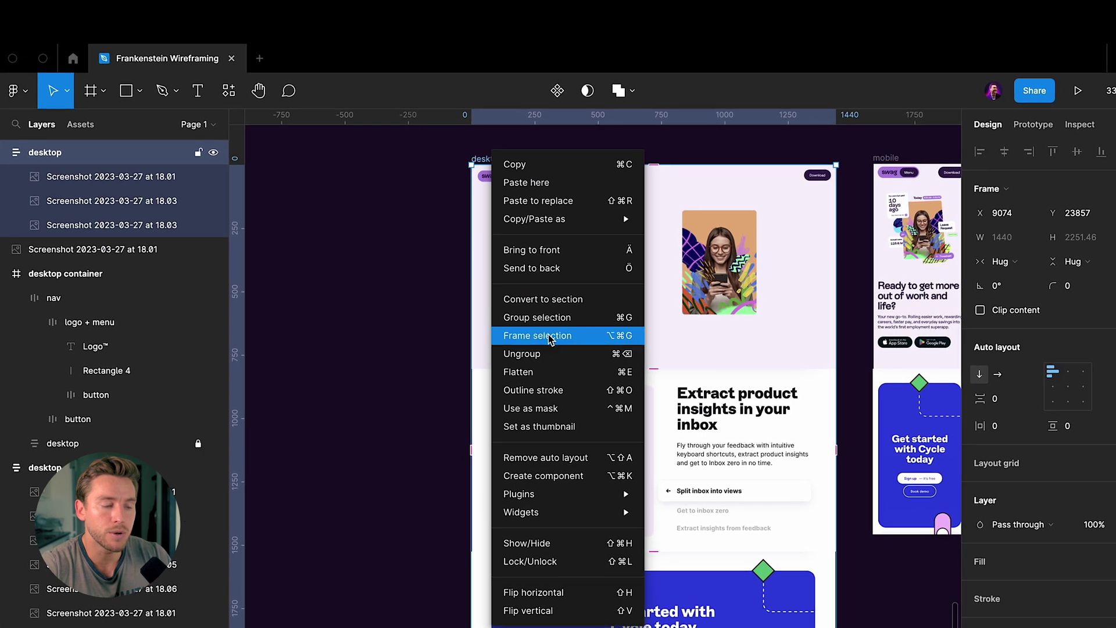
left_click(548, 338)
Rename the frame around the desktop auto layout as "desktop container".
double_click(49, 153)
type("desktop")
key("Return")
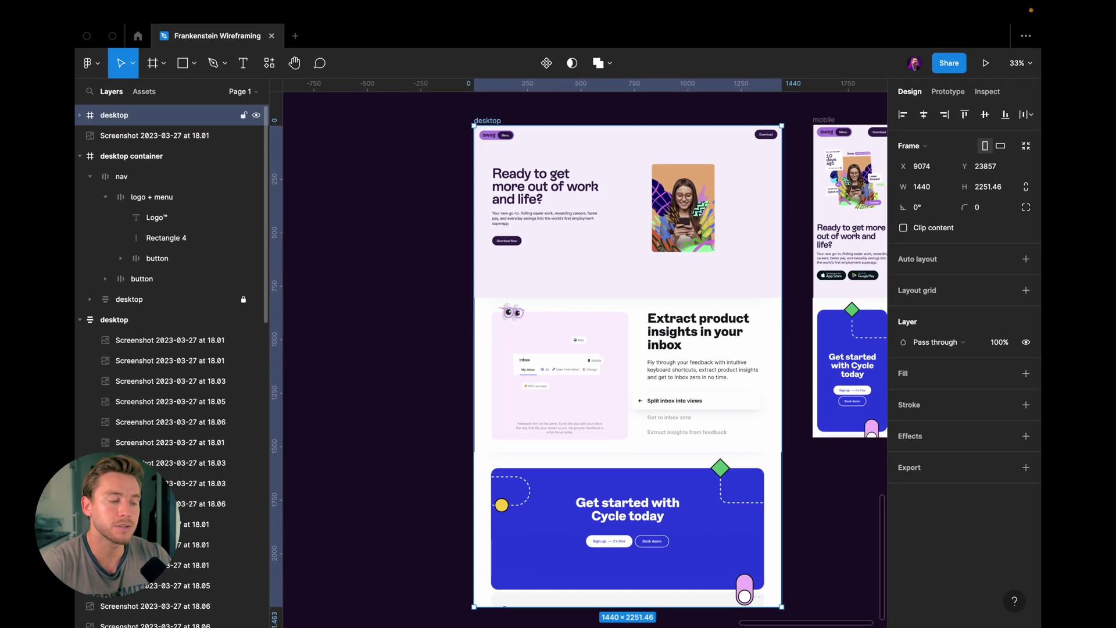
left_click(79, 115)
double_click(134, 120)
type("c")
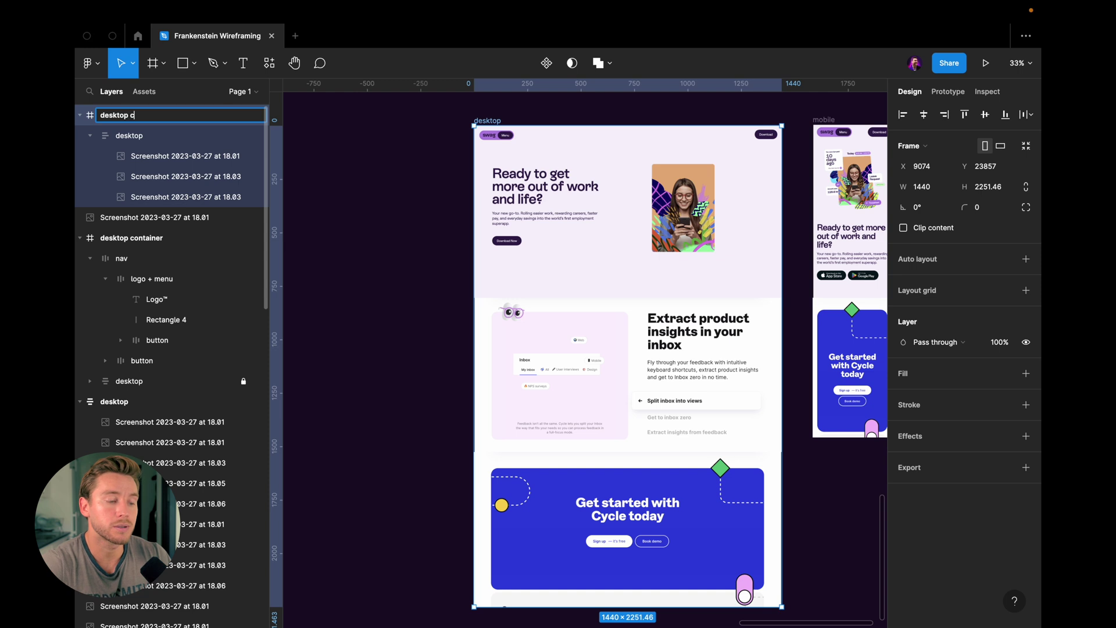
type("ontainer")
key("Return")
Set the opacity of the desktop auto layout inside the new container to 25% and lock it.
left_click(89, 136)
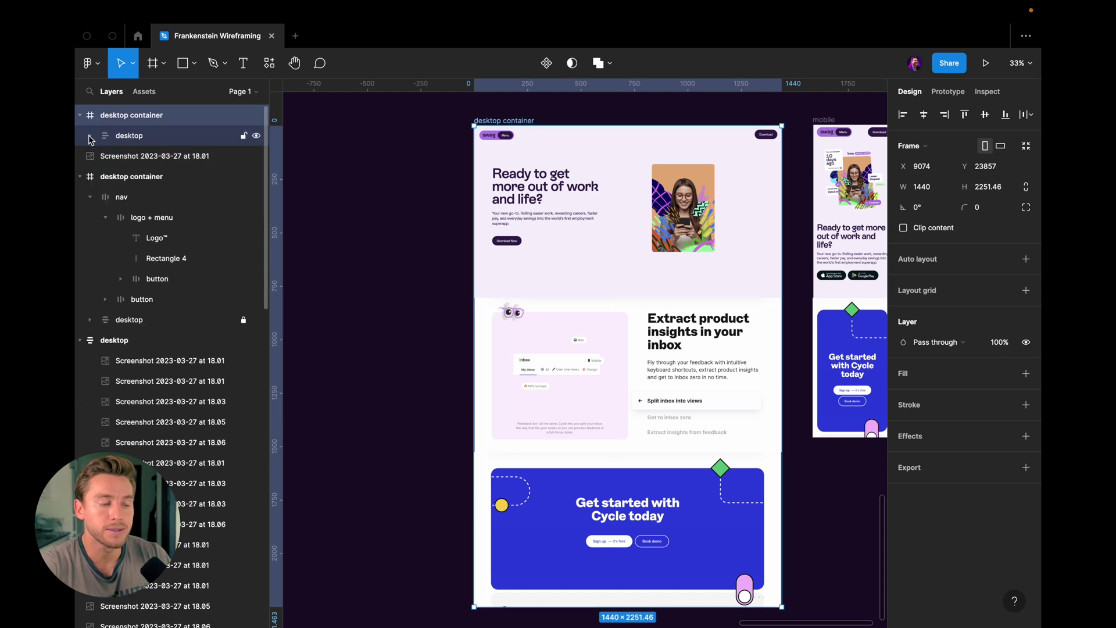
left_click(129, 136)
scroll(524, 154, "up", 2)
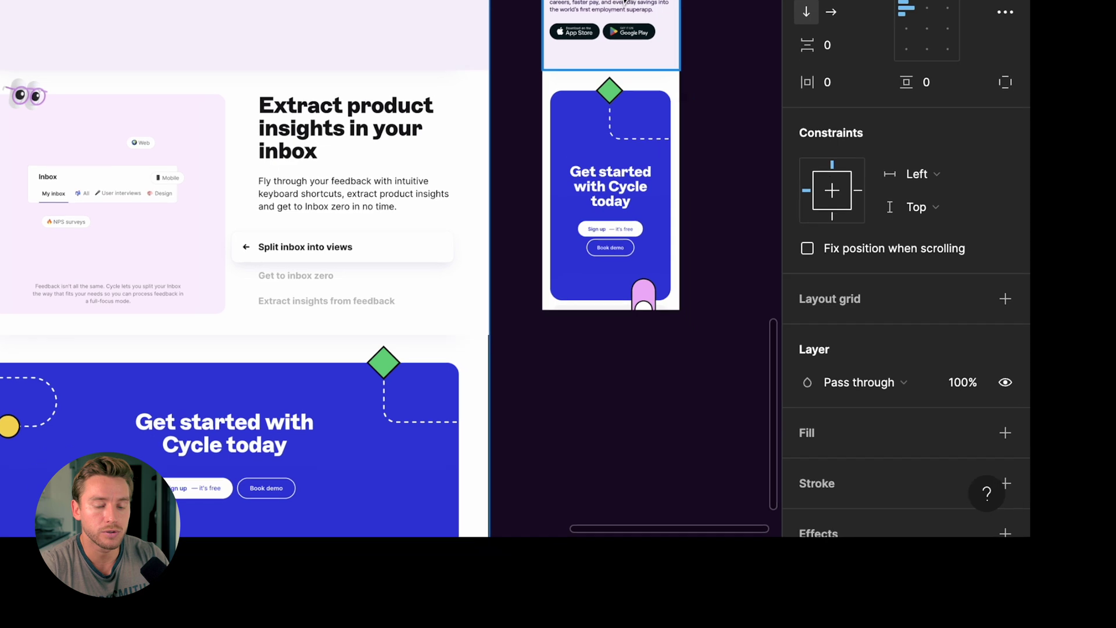
key("2")
key("5")
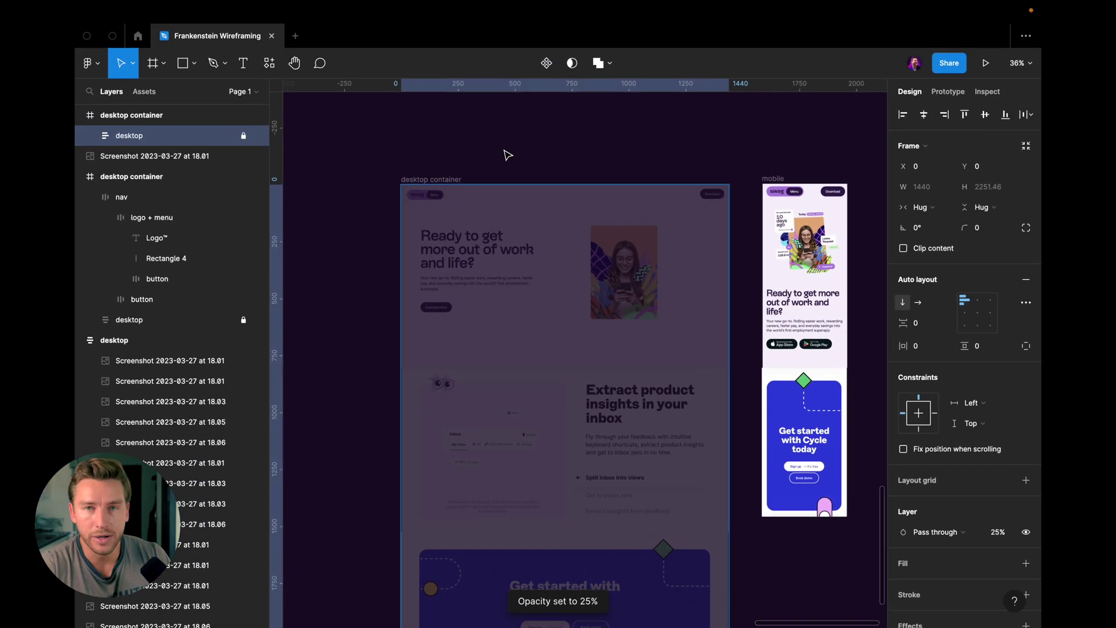
left_click(505, 154)
Examine the faded new container and the navigation bar built over the screenshots in the finished desktop container example.
scroll(320, 222, "up", 2)
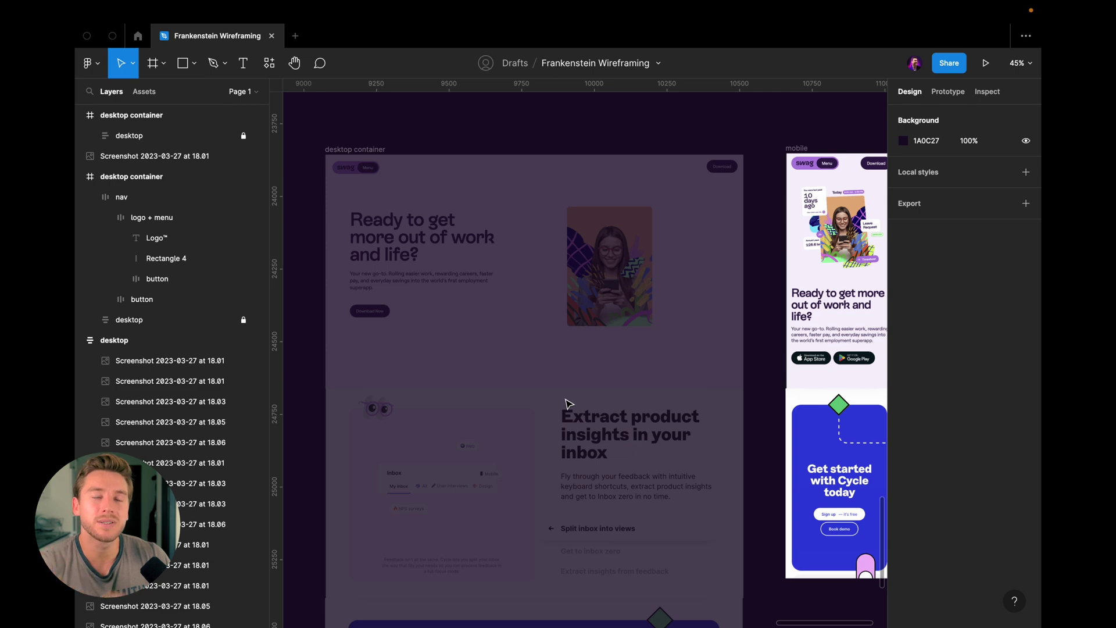
scroll(566, 400, "down", 3)
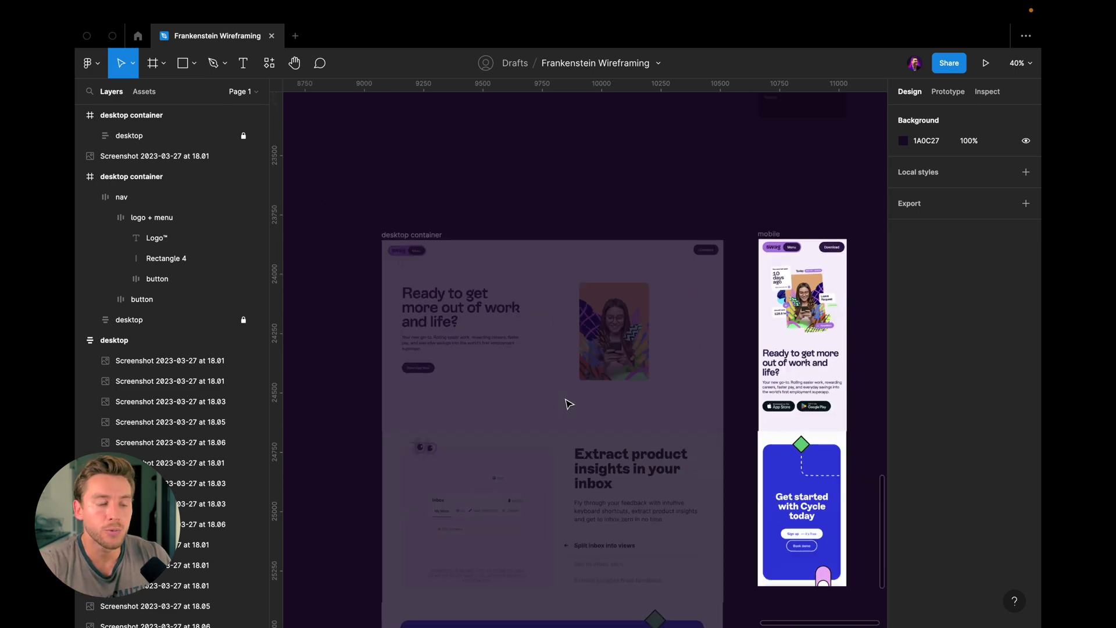
scroll(566, 399, "up", 10)
scroll(555, 258, "up", 5)
scroll(558, 263, "up", 5)
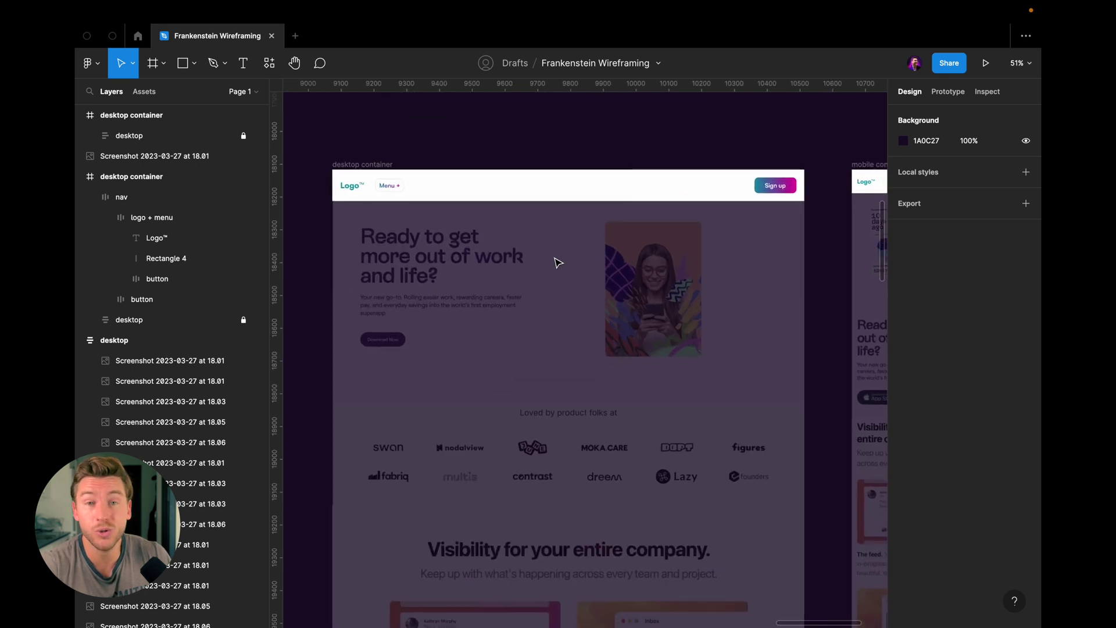
Copy the nav bar from the finished desktop container and paste it into the new desktop container.
left_click(519, 193)
scroll(518, 188, "down", 3)
scroll(519, 200, "down", 2)
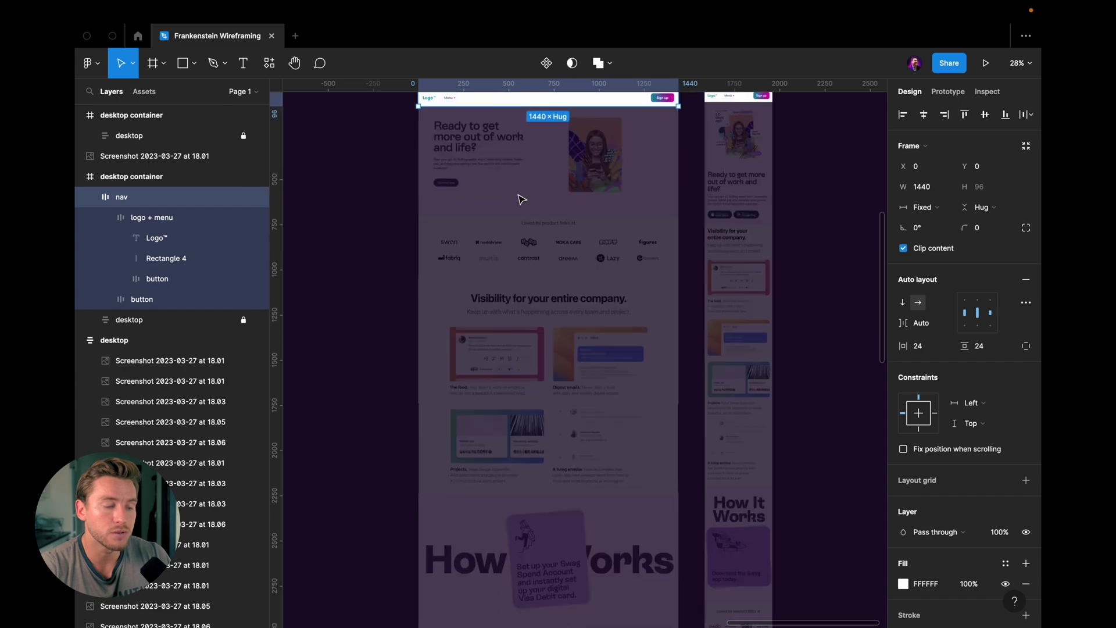
scroll(516, 218, "up", 6)
scroll(509, 304, "down", 4)
scroll(501, 305, "up", 4)
left_click(407, 178)
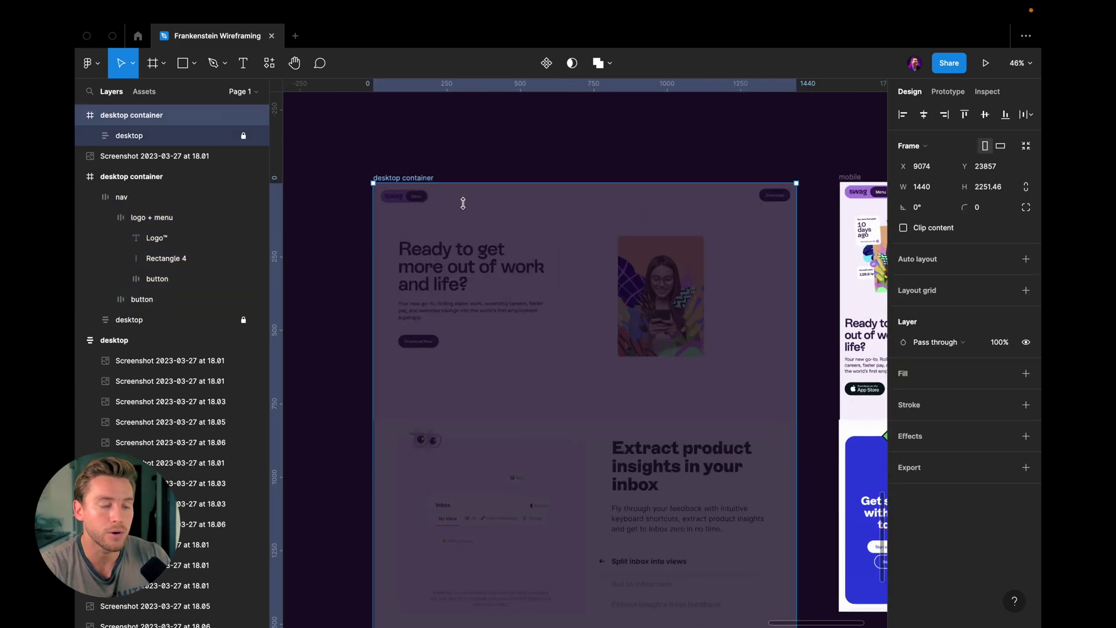
key("super+v")
scroll(525, 199, "up", 2)
scroll(525, 199, "up", 2)
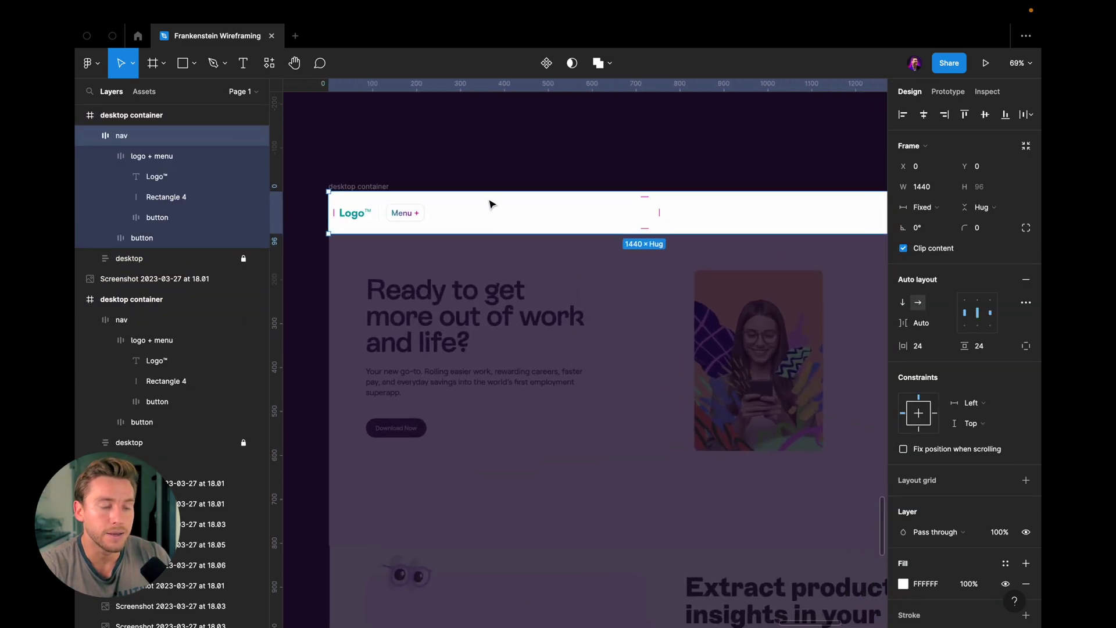
Move the pasted nav bar down to about Y 86, just below the faded screenshot's own header.
scroll(489, 199, "left", 1)
key("Escape")
scroll(401, 179, "up", 2)
left_click_drag(428, 174, 430, 212)
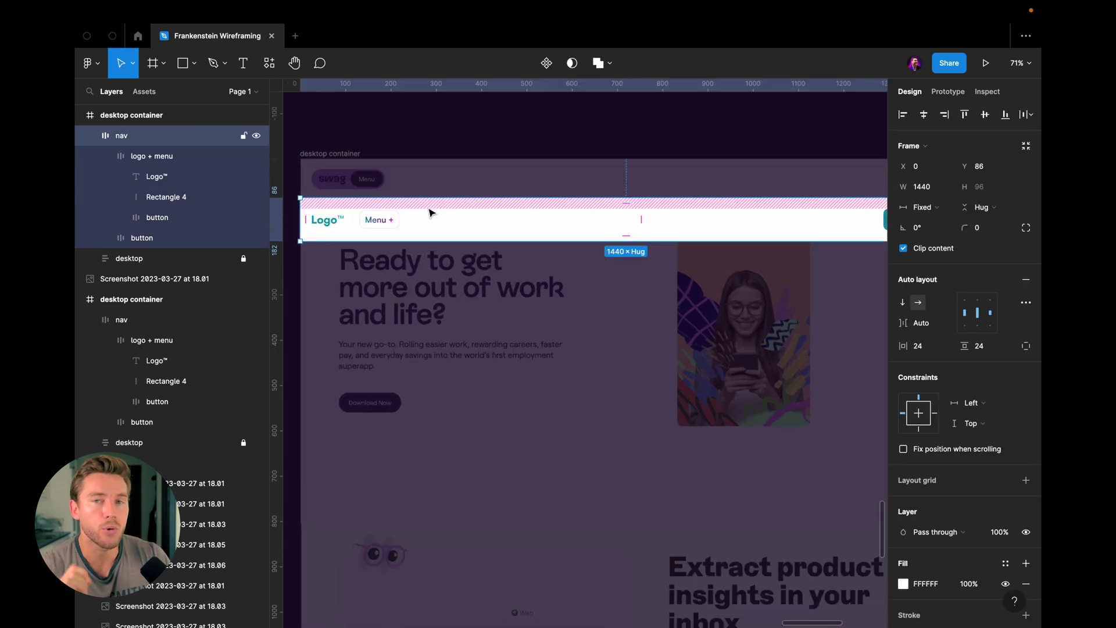
Hide the interface and compare the nav bar's logo, menu and sign-up button with the header of the faded screenshot.
scroll(418, 207, "up", 3)
key("super+backslash")
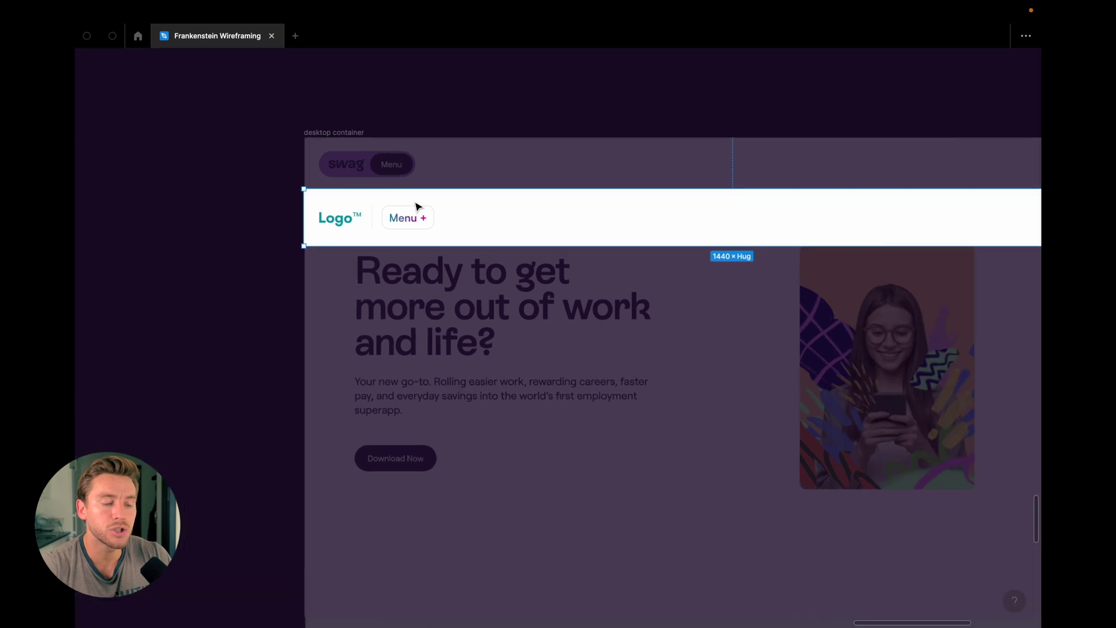
scroll(415, 204, "right", 2)
scroll(417, 207, "right", 3)
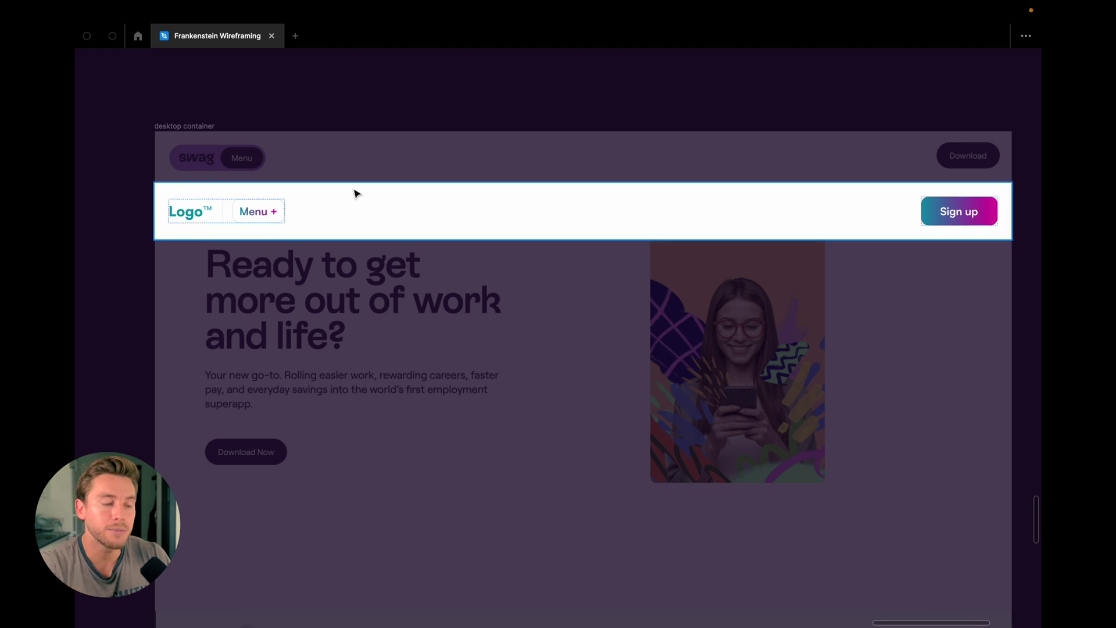
scroll(356, 193, "up", 2)
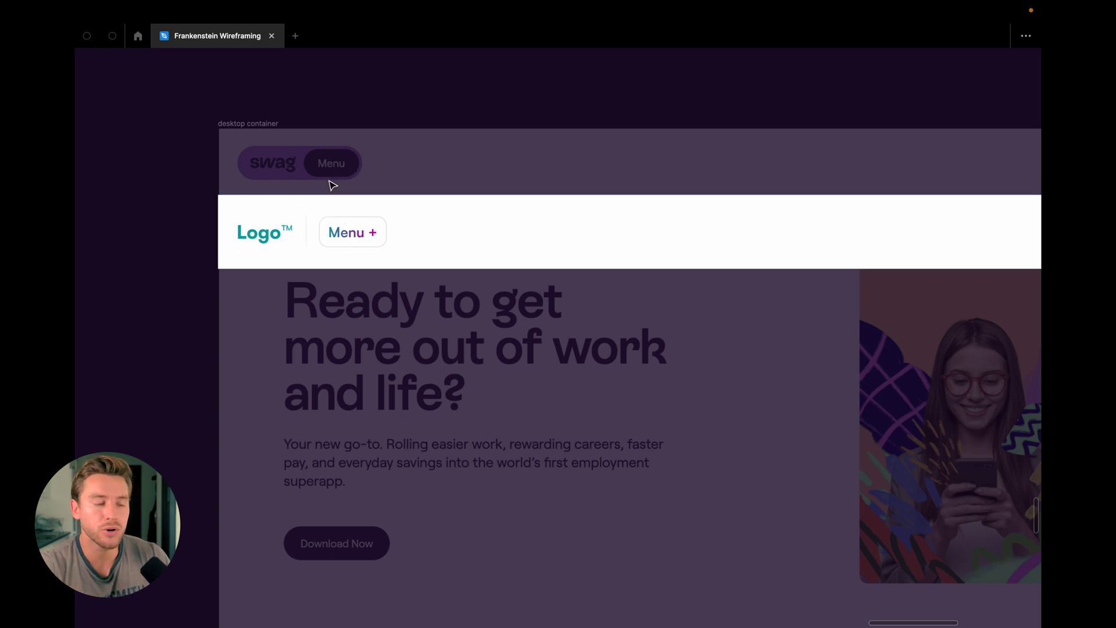
left_click(274, 232)
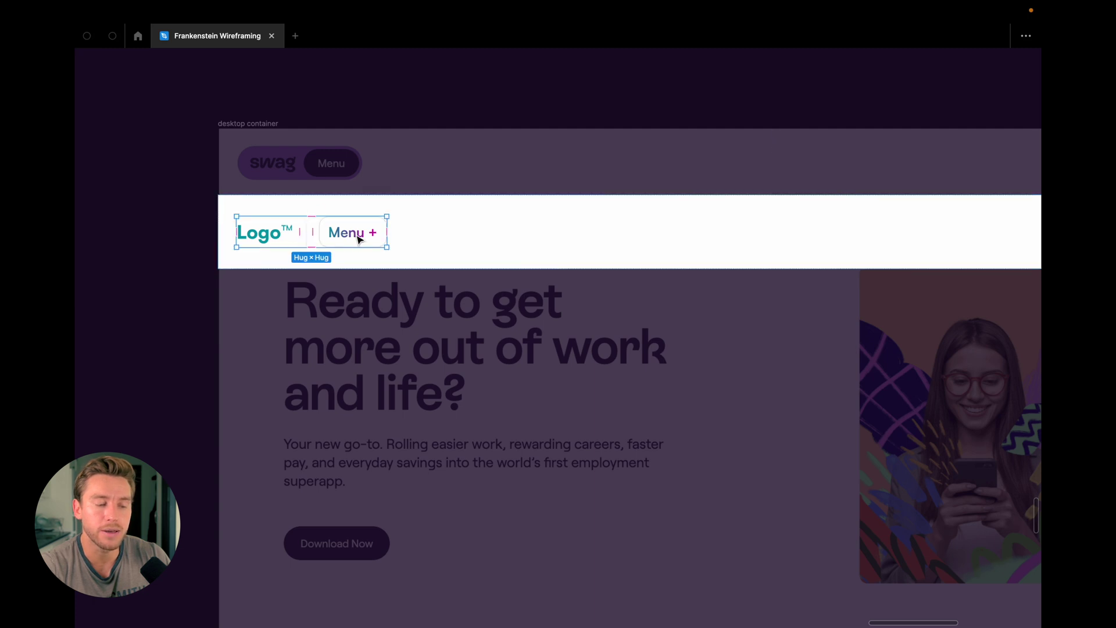
scroll(358, 238, "down", 2)
scroll(358, 239, "up", 1)
scroll(357, 238, "right", 3)
scroll(357, 238, "down", 2)
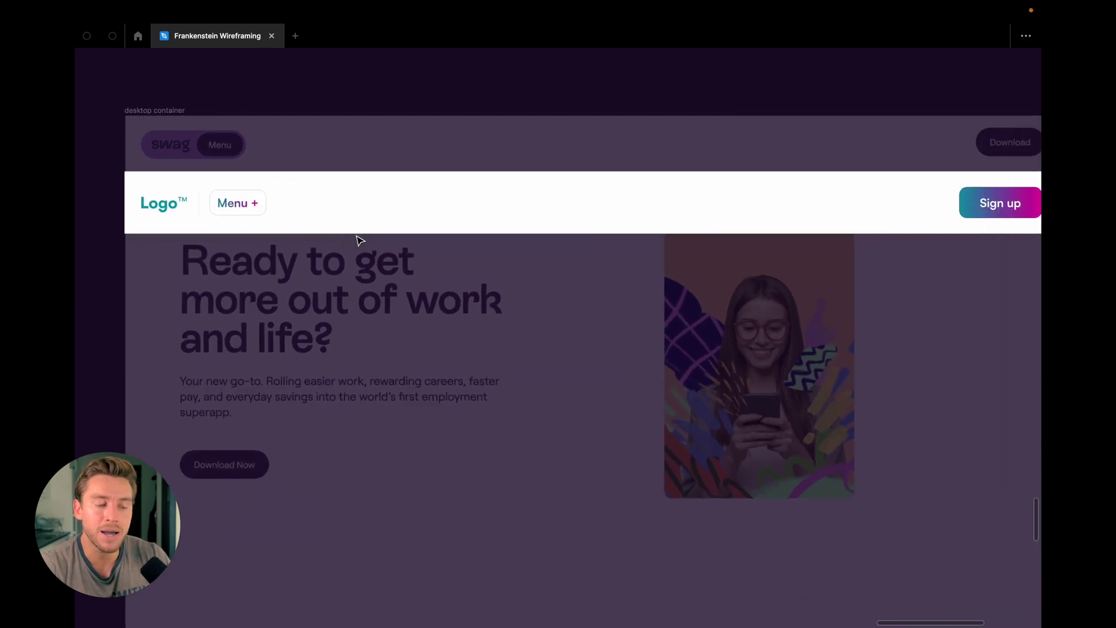
scroll(359, 237, "left", 1)
scroll(358, 237, "up", 1)
scroll(228, 185, "up", 3)
left_click(270, 214, "super")
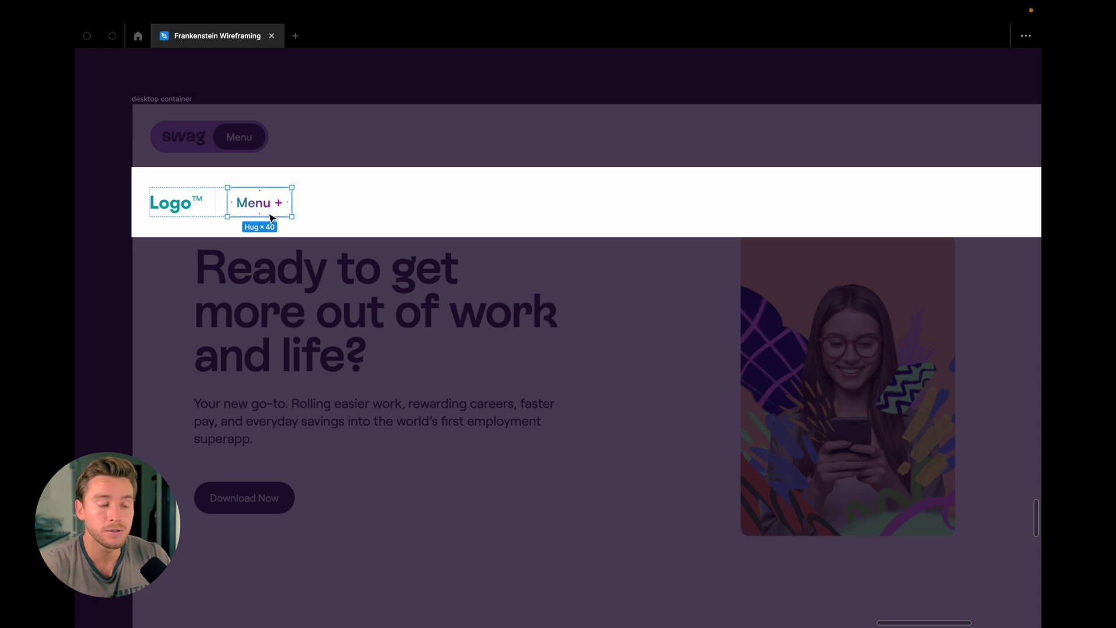
scroll(271, 218, "down", 3)
key("Escape")
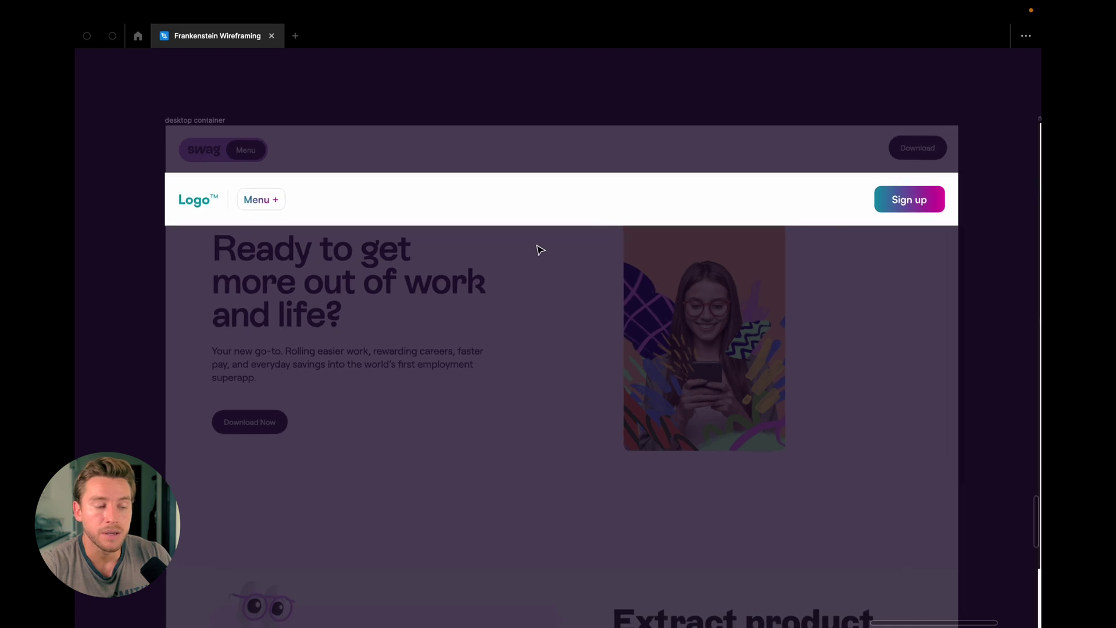
scroll(538, 250, "up", 1)
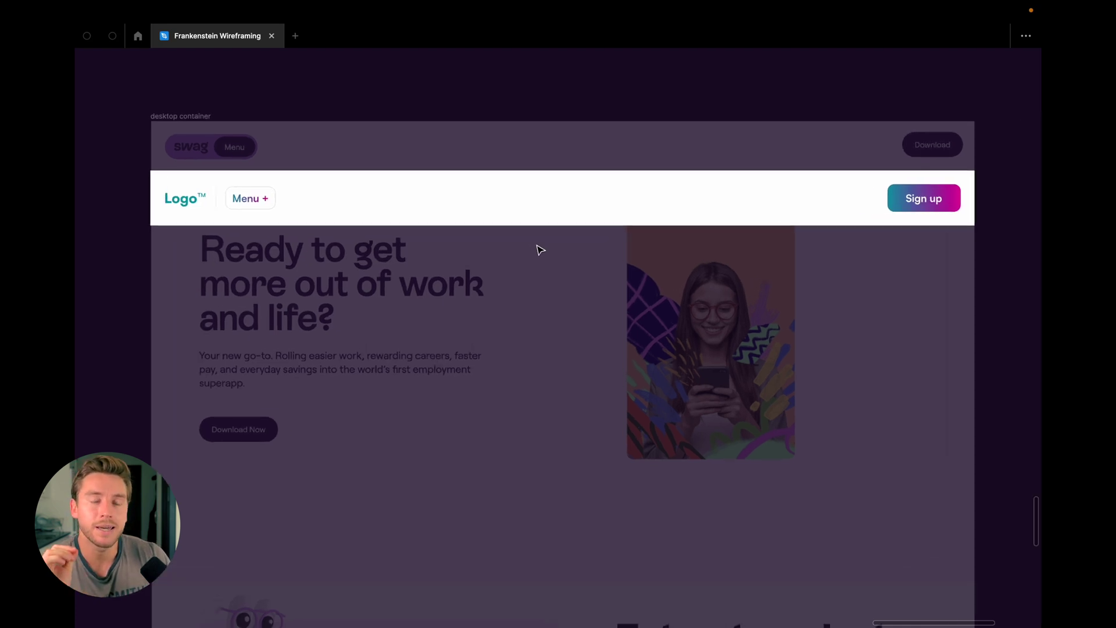
scroll(538, 250, "down", 2)
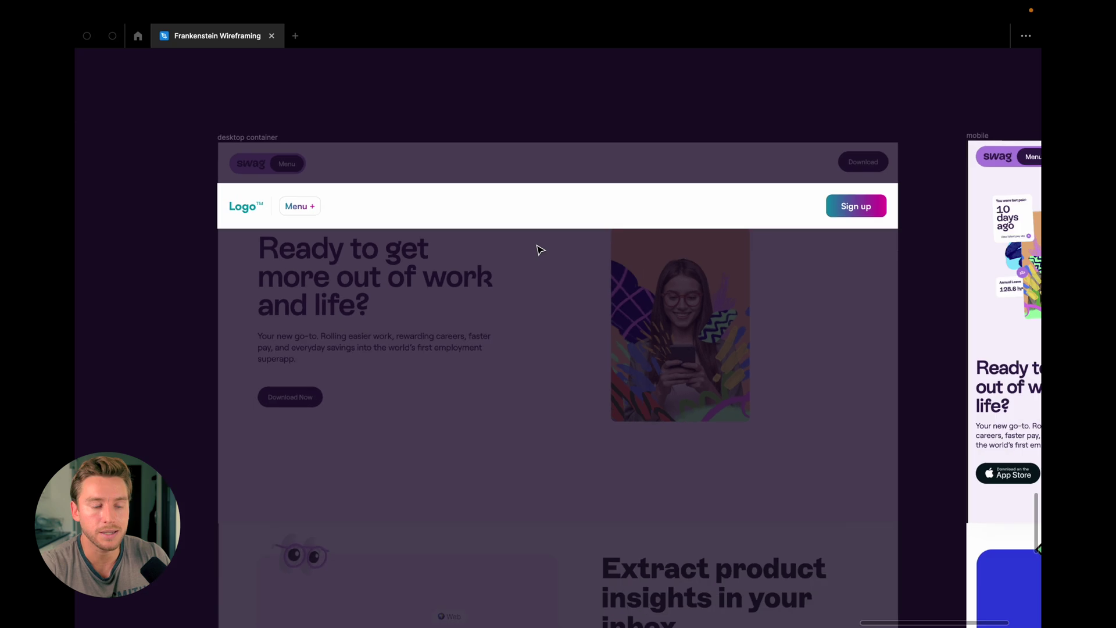
scroll(538, 250, "right", 10)
scroll(486, 199, "left", 2)
scroll(405, 200, "left", 2)
scroll(426, 199, "up", 1)
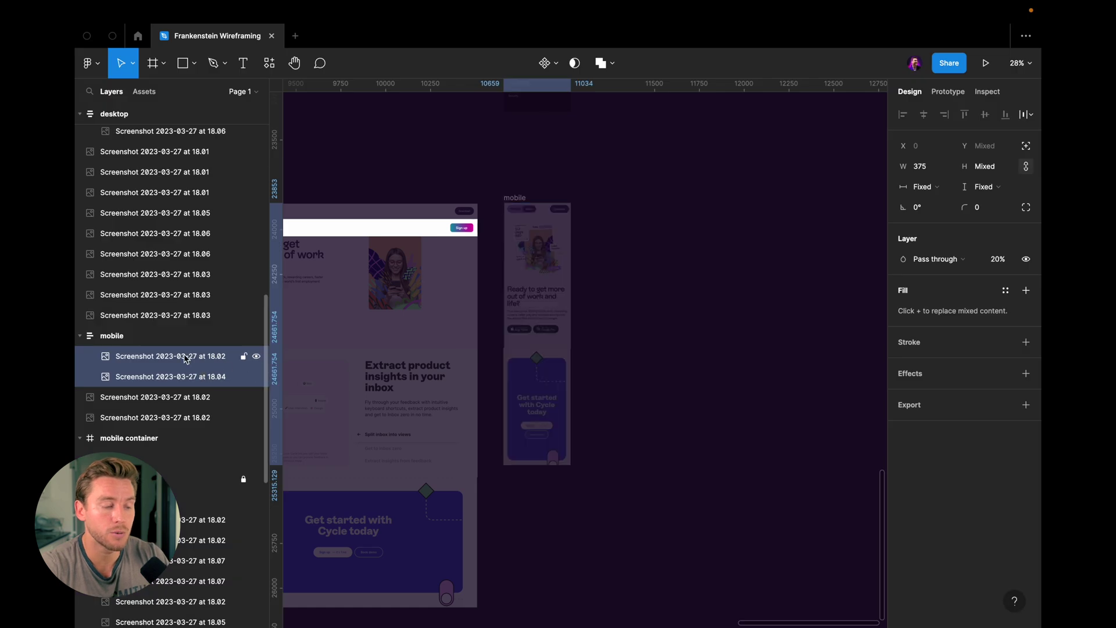
key("5")
key("super+z")
Wrap the new mobile auto layout in a frame and rename that frame "mobile container".
right_click(527, 194)
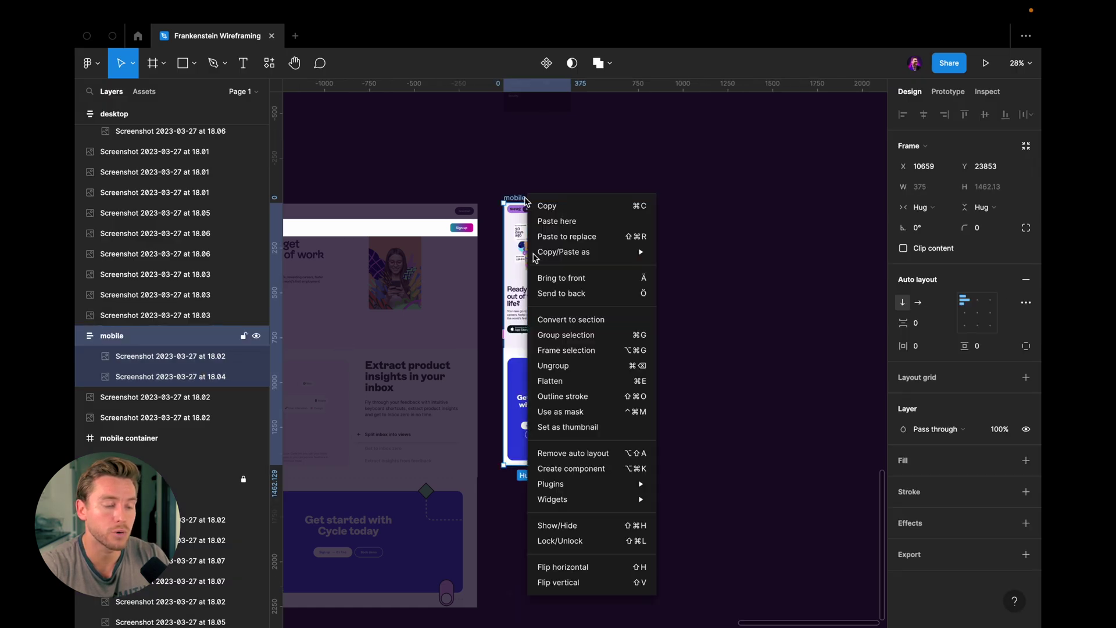
left_click(584, 350)
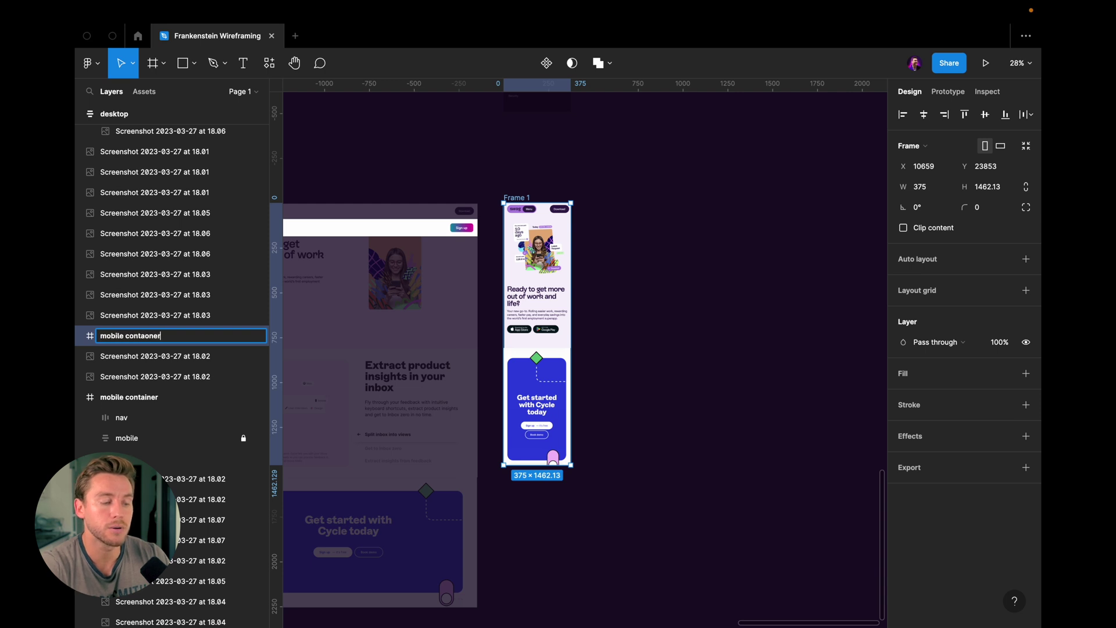
type("ner")
left_click(579, 404)
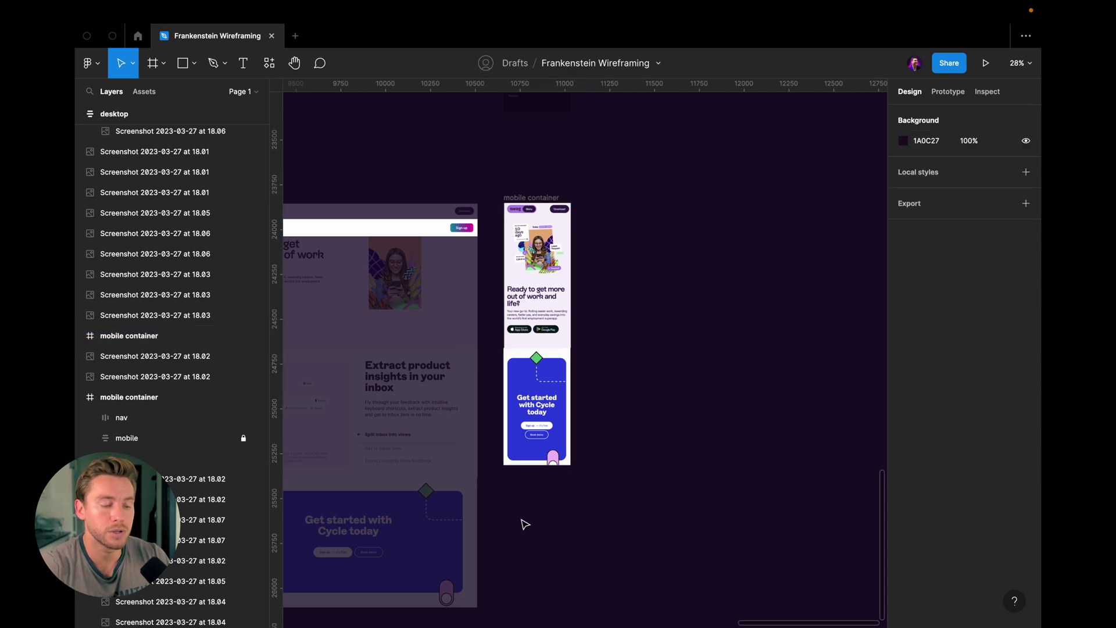
Lock the mobile auto layout inside its new container and set its opacity to 25%.
left_click(541, 421)
key("shift+a")
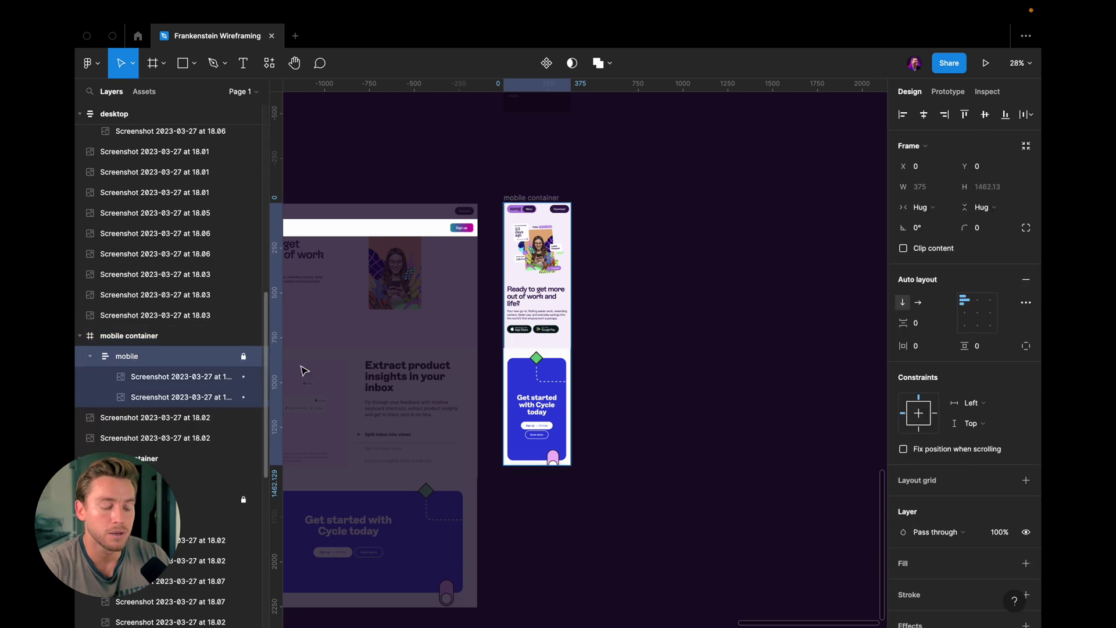
key("5")
key("Escape")
Hide the interface, view the new desktop and mobile containers side by side, and select the mobile container.
scroll(441, 264, "left", 2)
scroll(468, 225, "up", 2)
key("super+backslash")
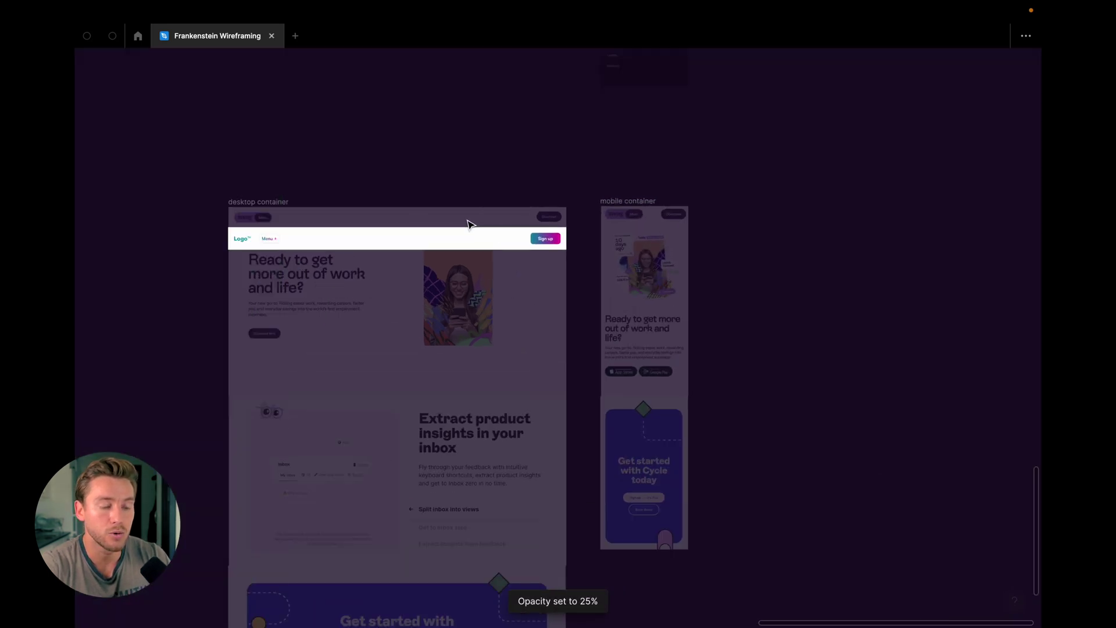
left_click(611, 201)
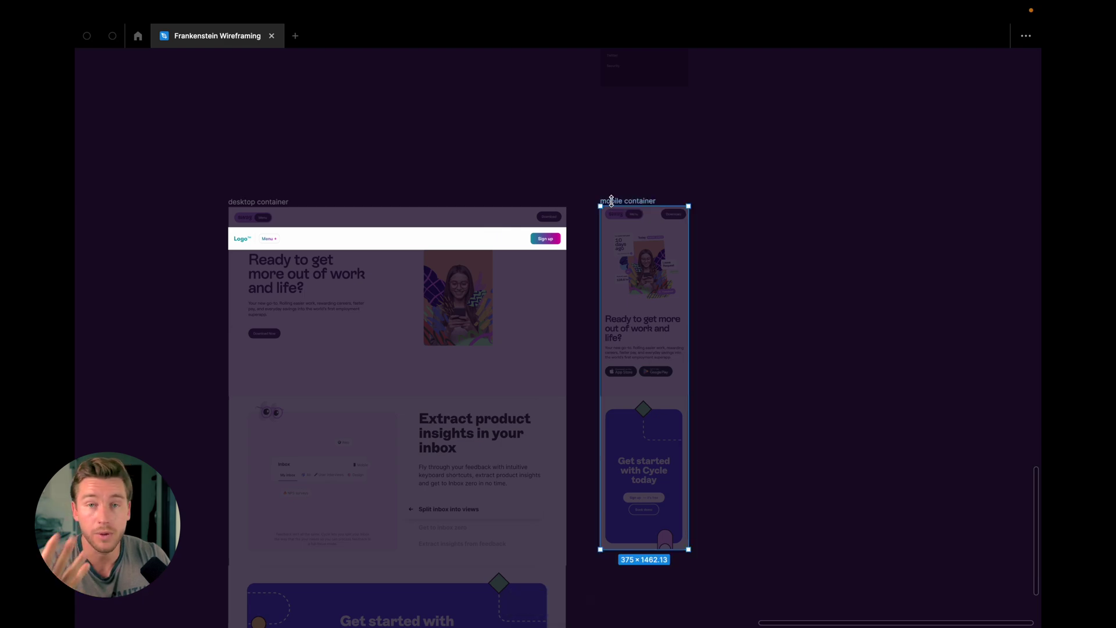